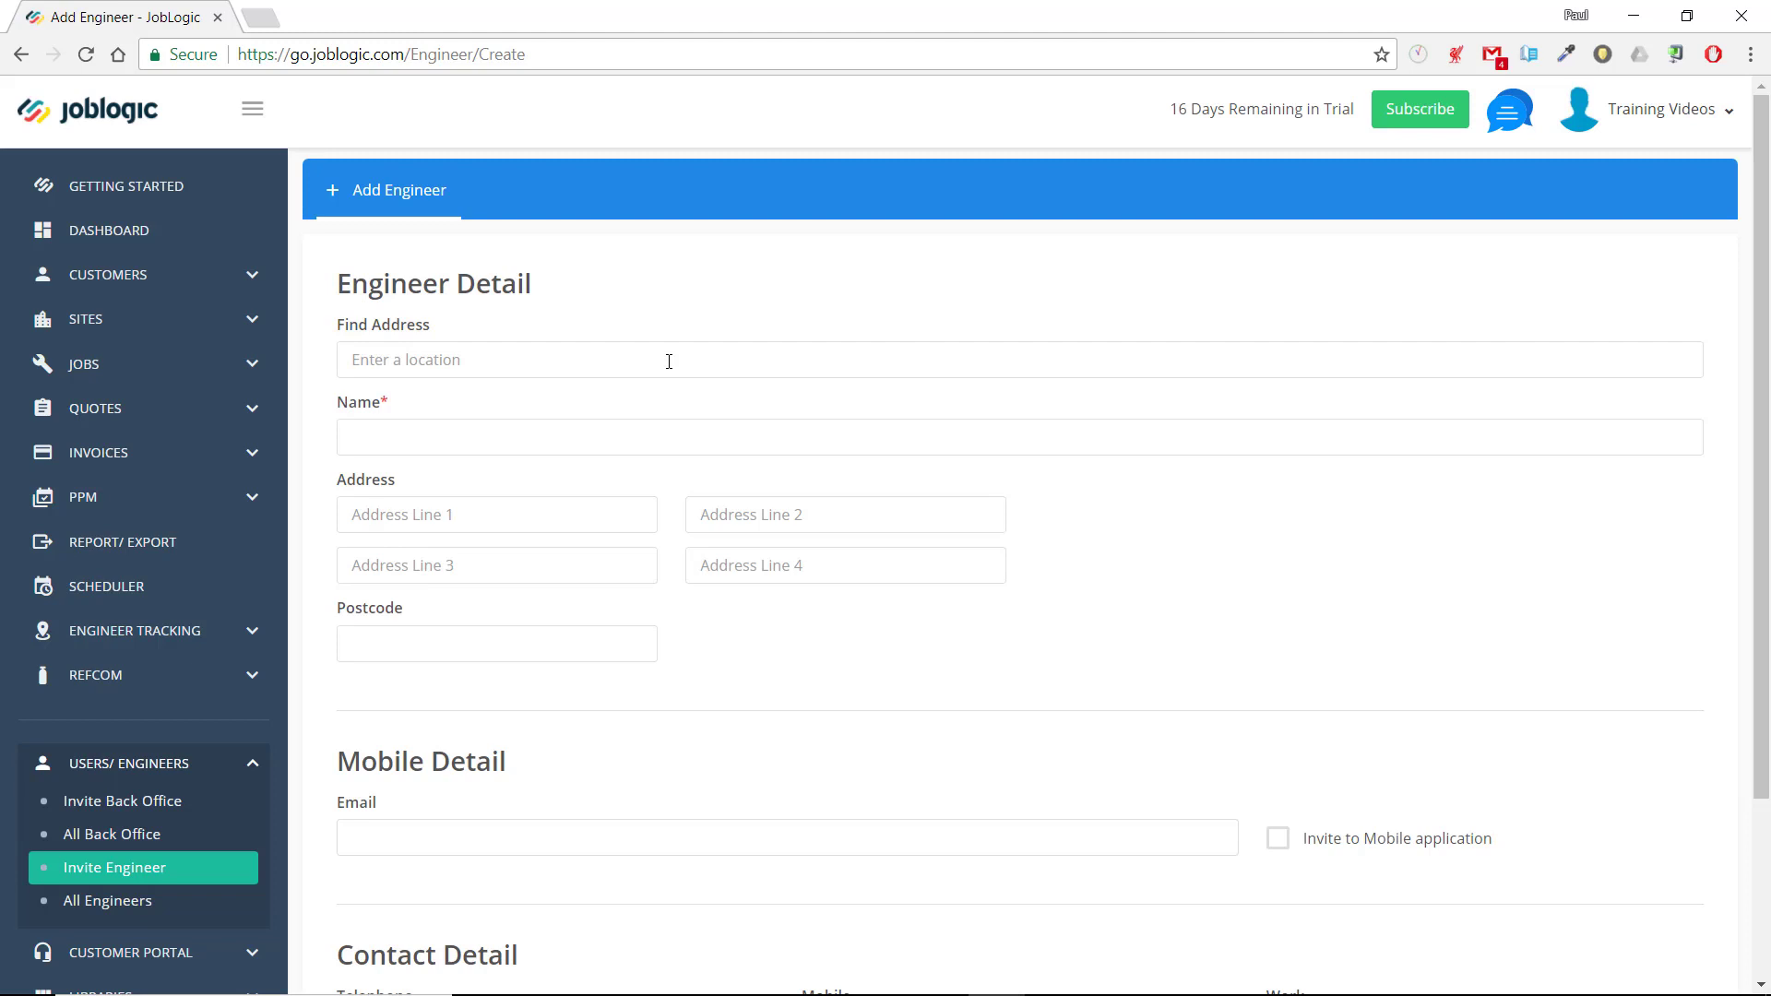
Look up the new engineer's address by postcode, select the matching result and enter the engineer's full name
click(669, 361)
text(B94AA)
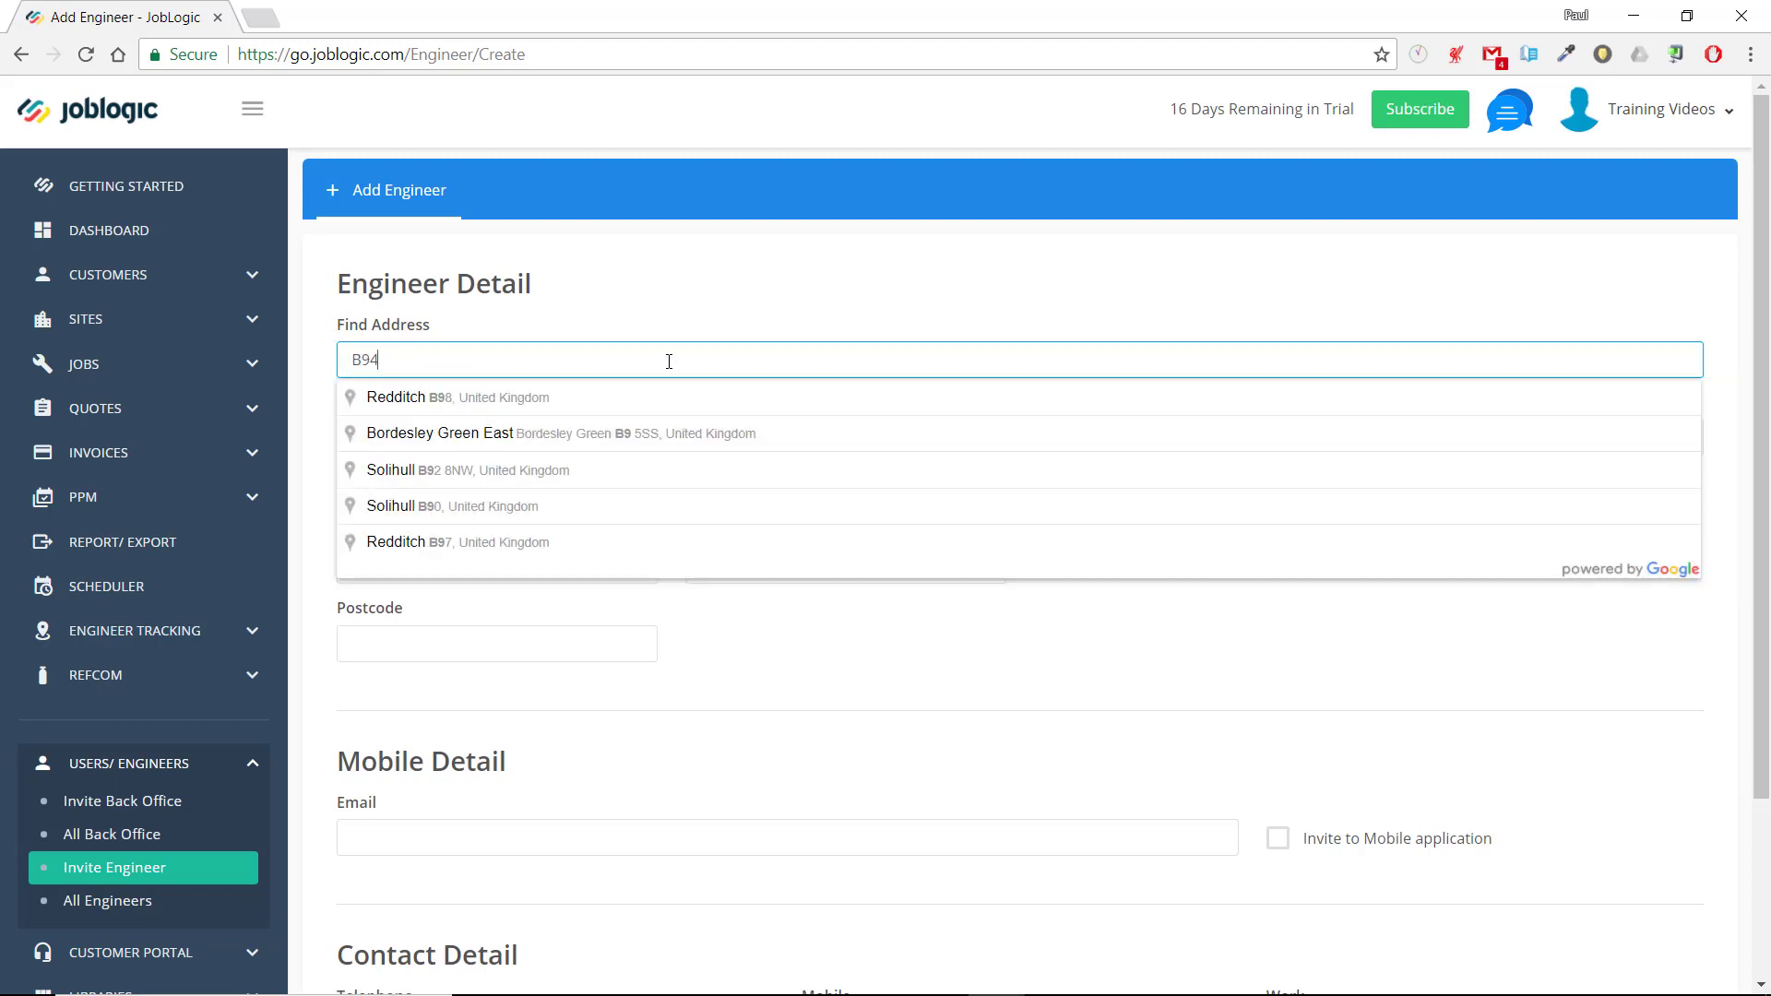
click(600, 398)
click(587, 427)
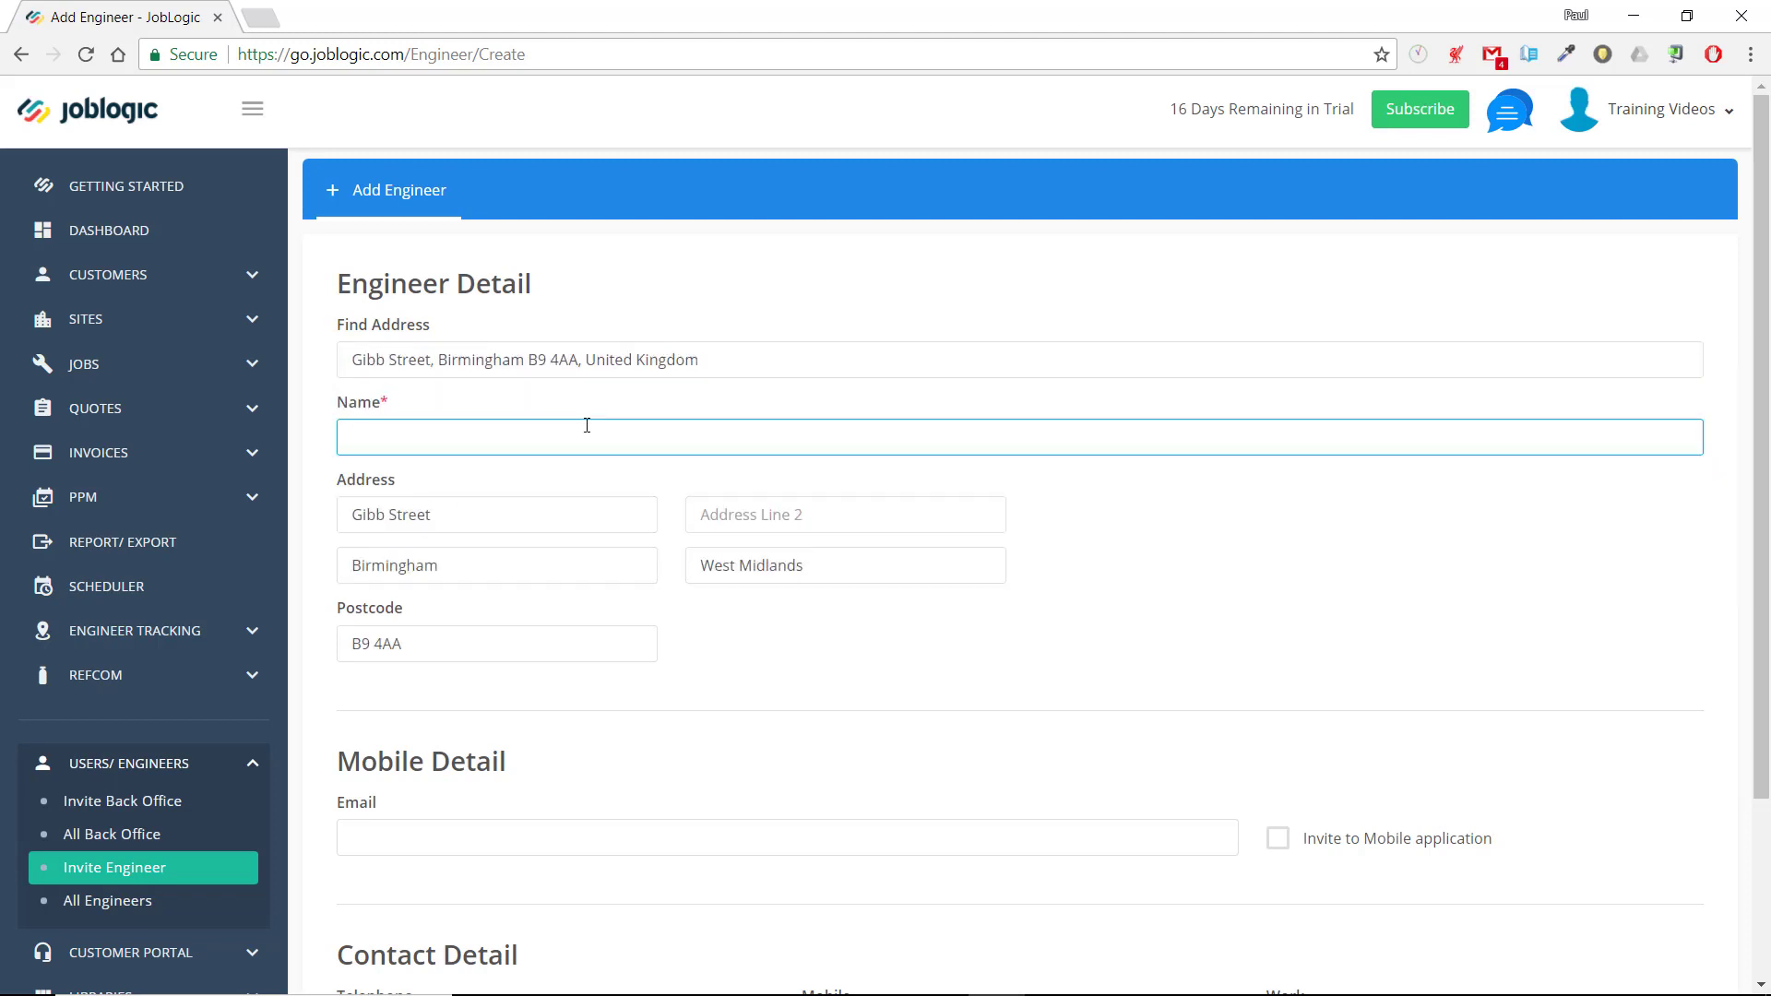
Enter the engineer's email address and enable the invitation to the mobile application
scroll(587, 425, down, 3)
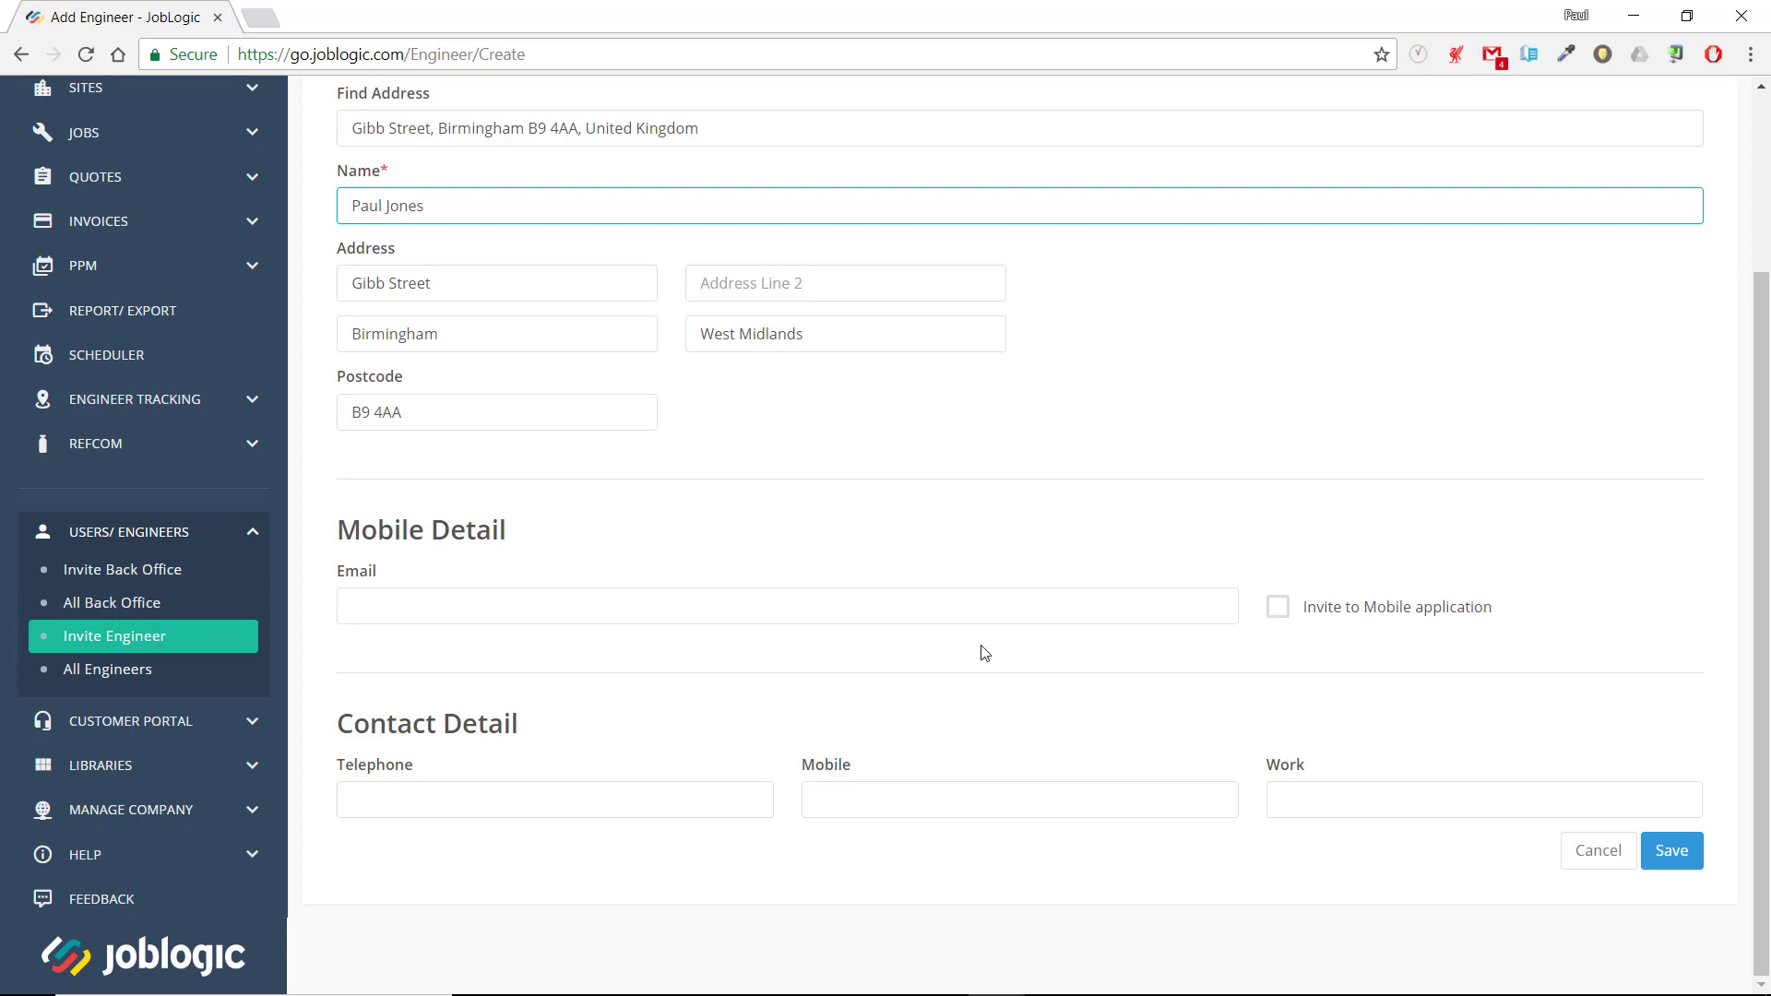
click(787, 607)
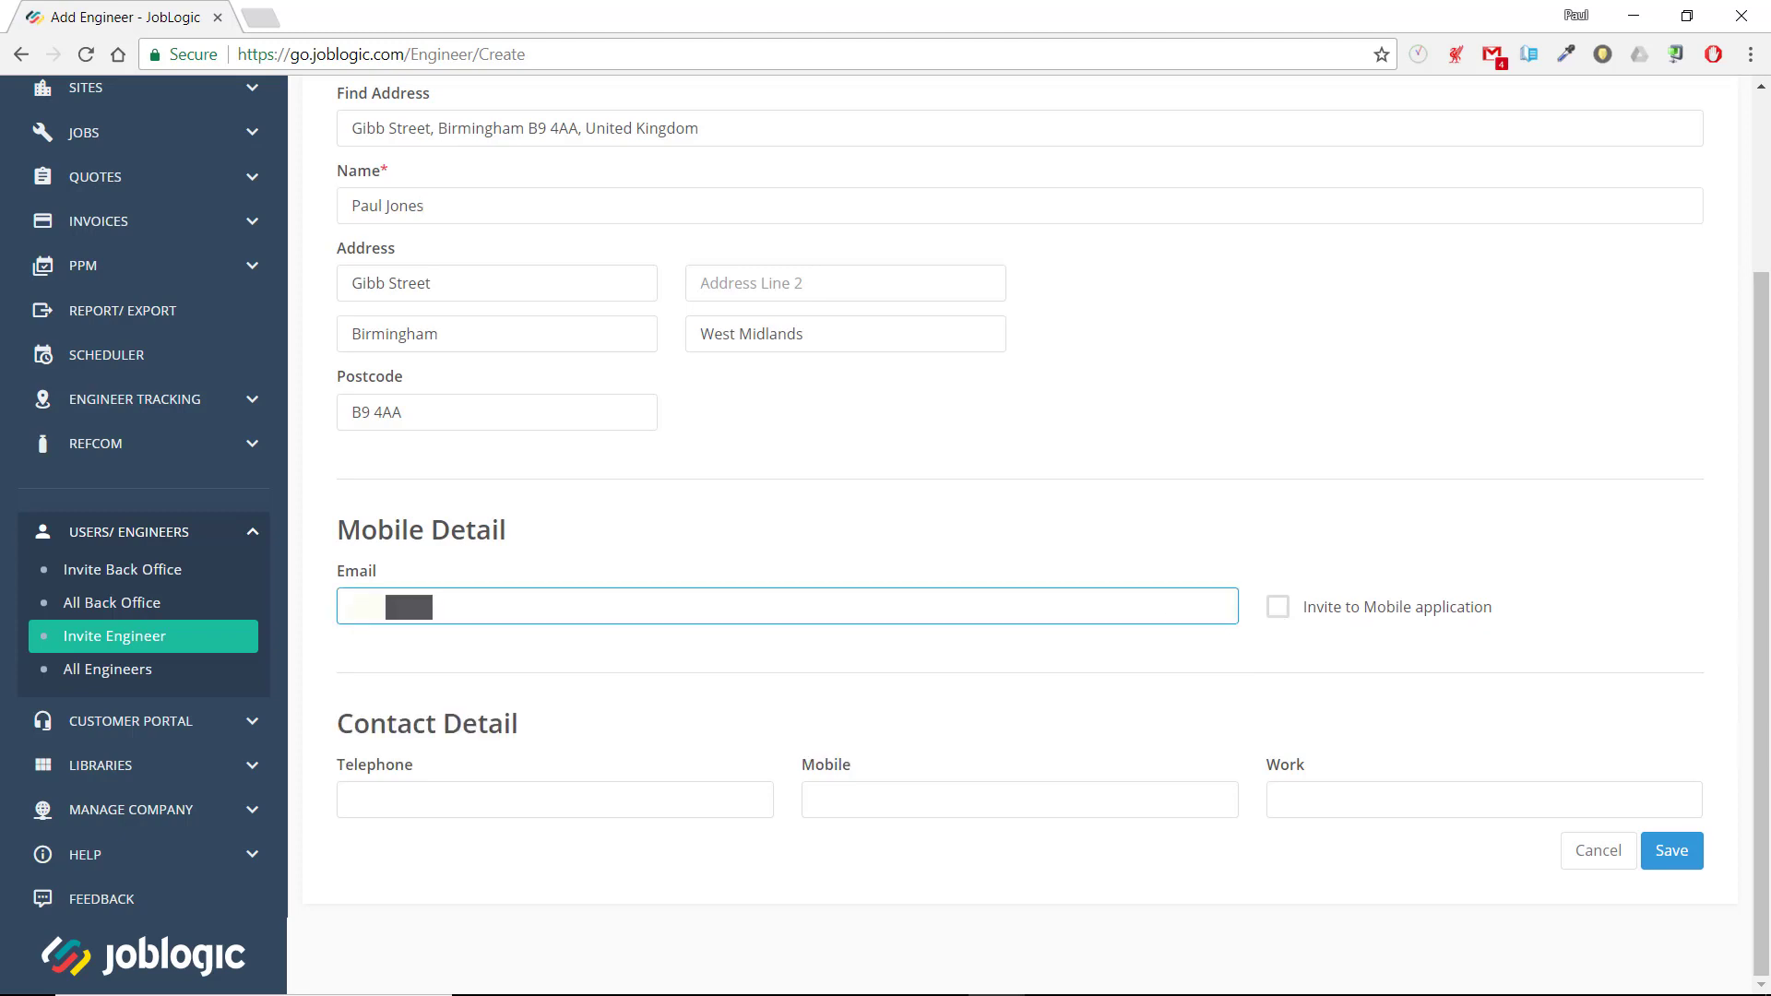
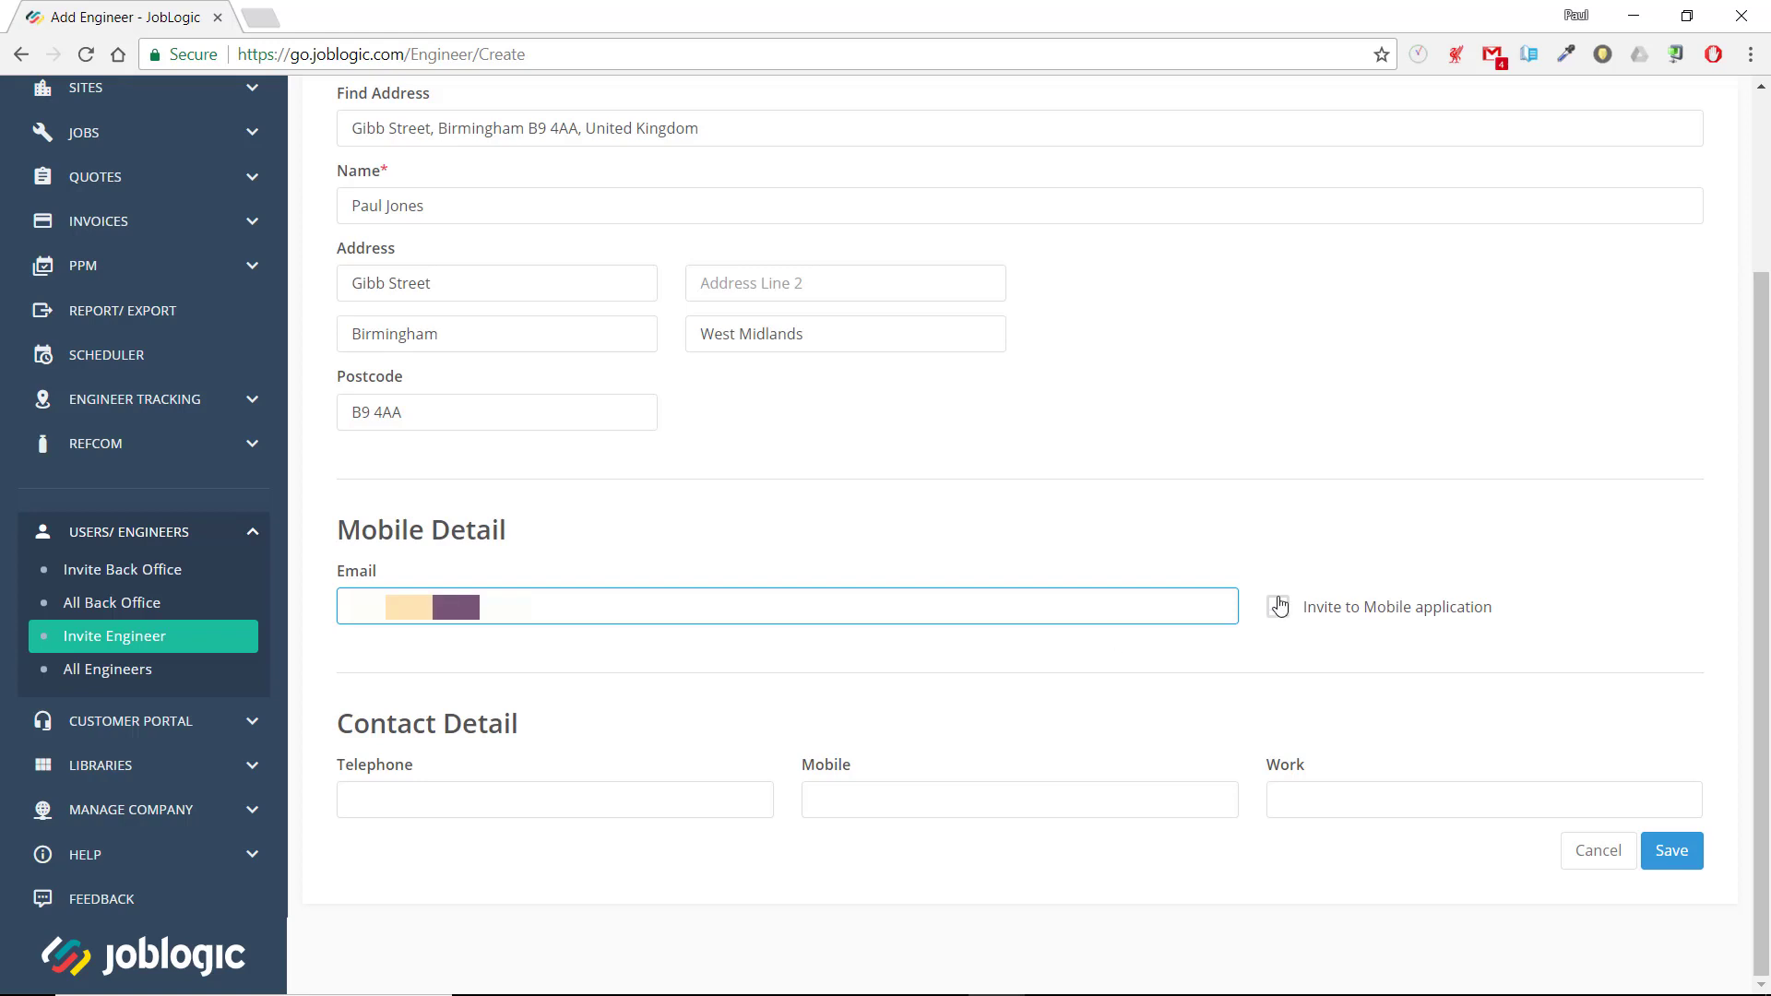
click(1278, 606)
Enter the engineer's telephone number and save the new engineer
click(626, 789)
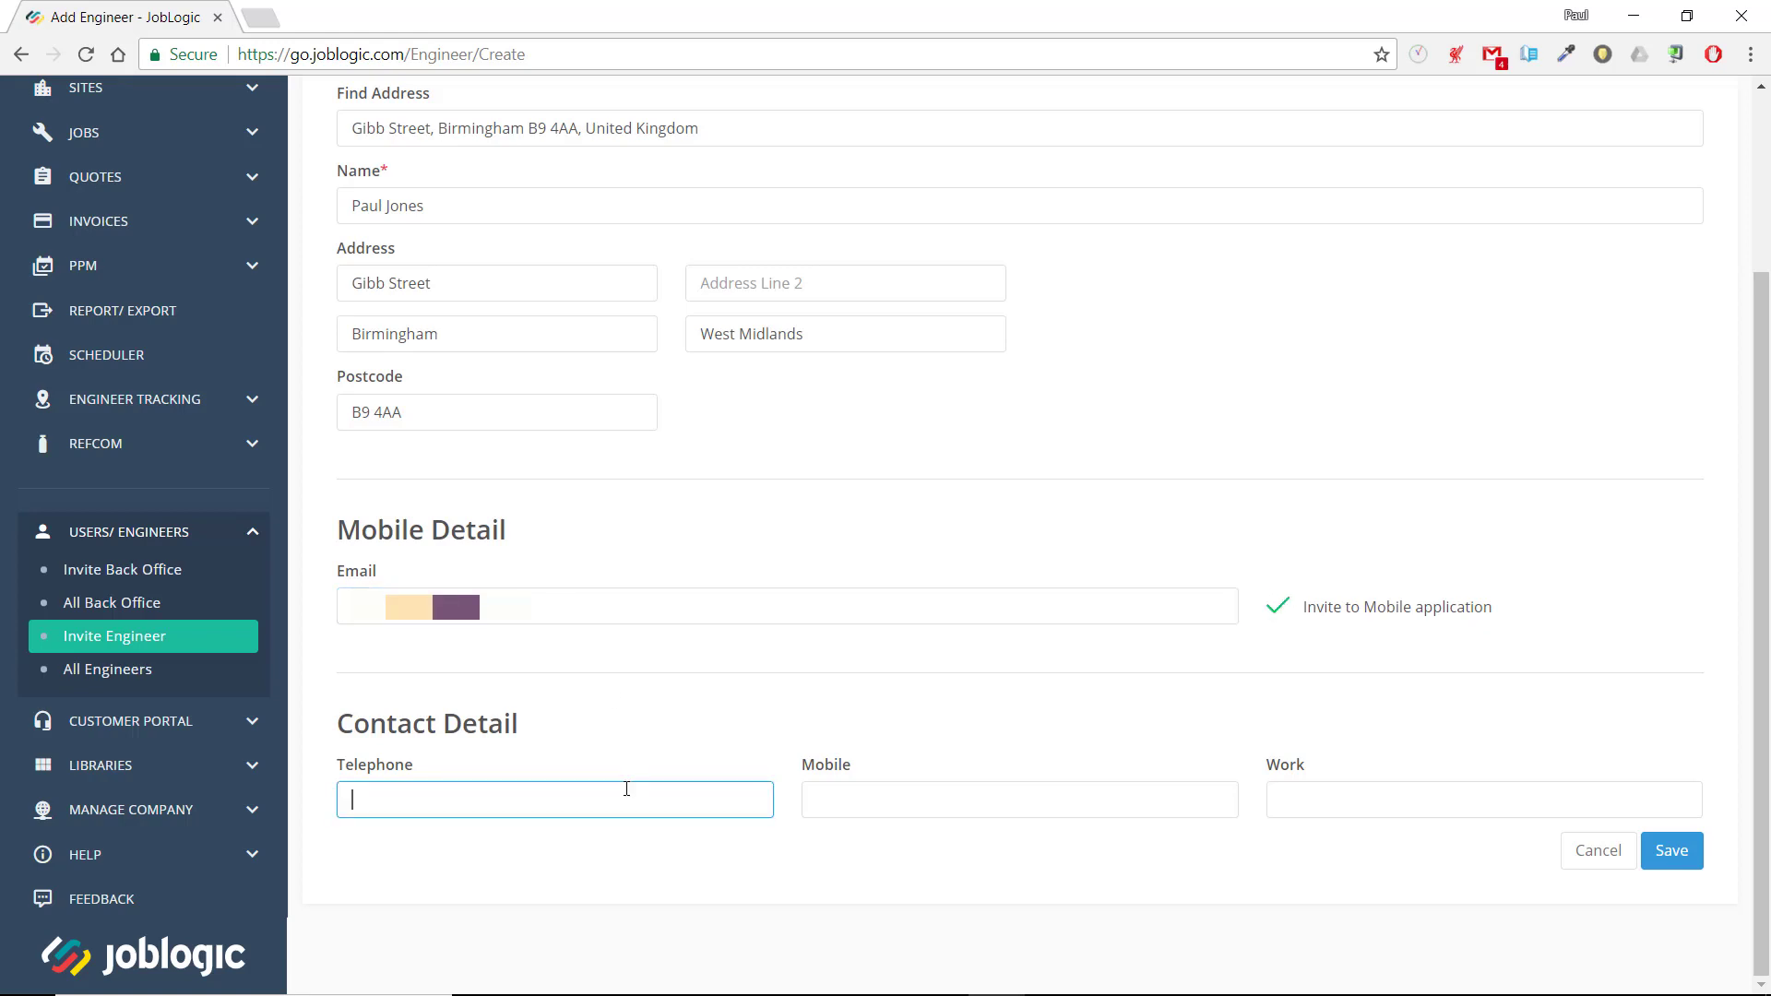
click(1674, 852)
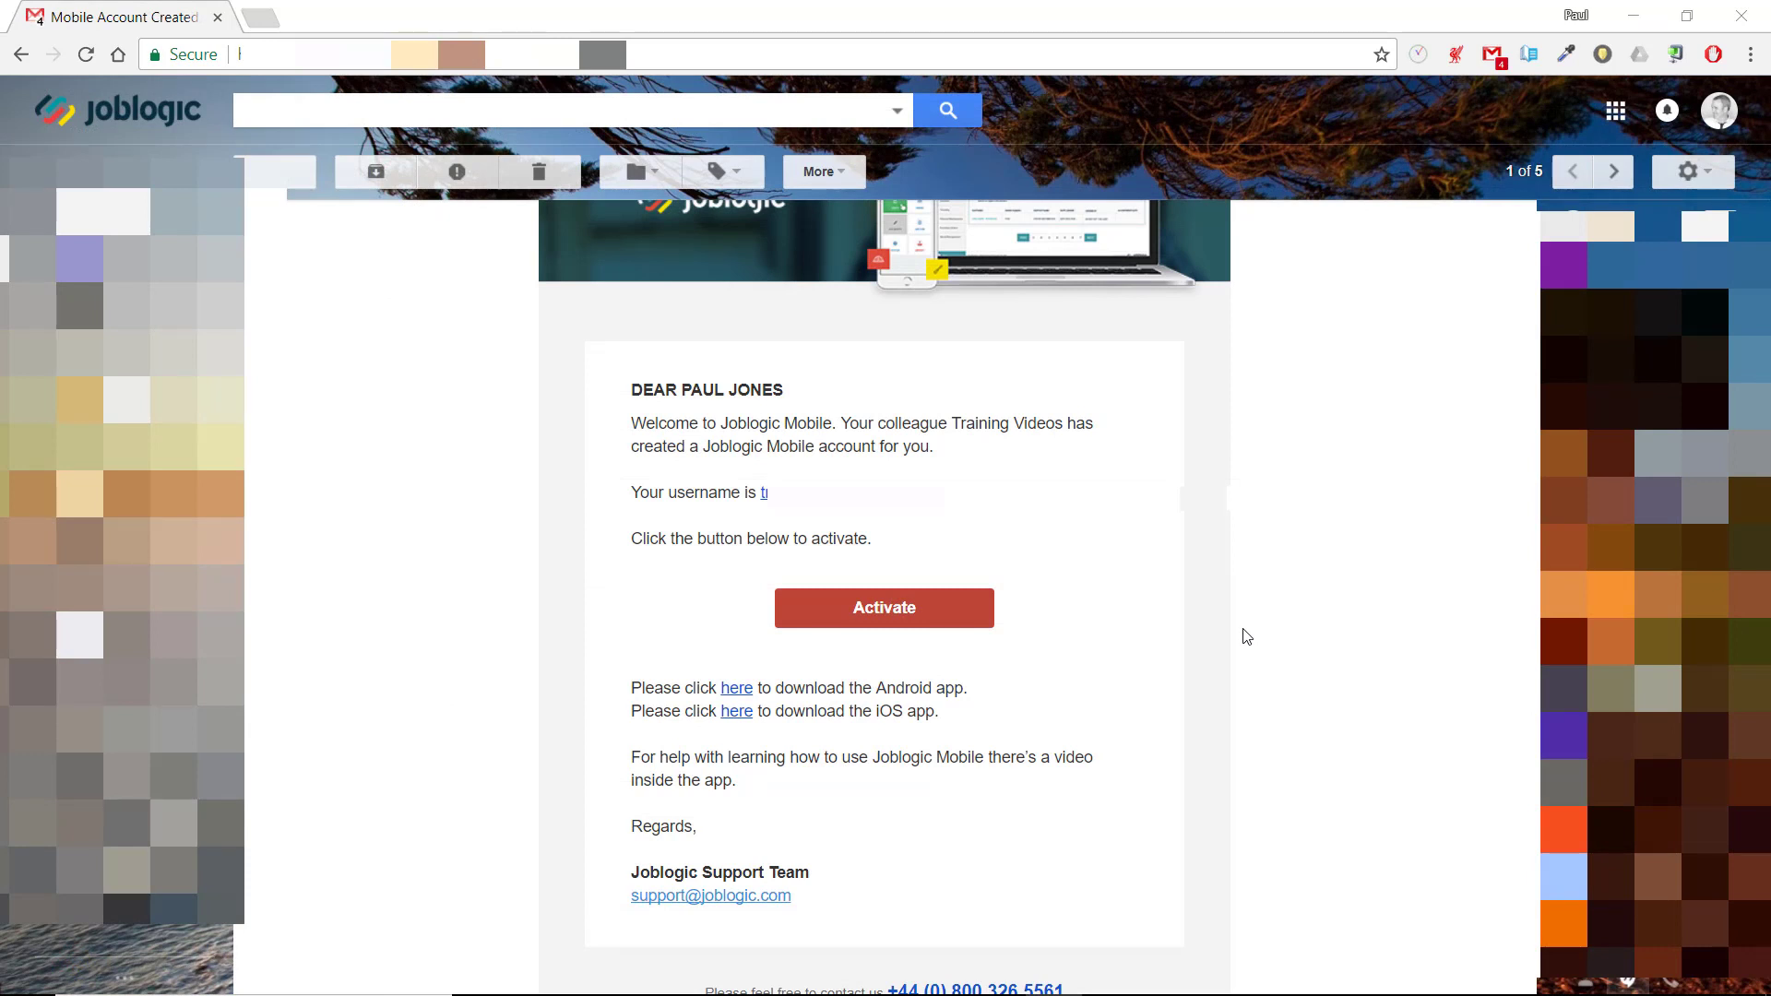
Switch to Gmail, review the Joblogic Mobile invitation email and activate the engineer's mobile account from it
scroll(1246, 637, up, 1)
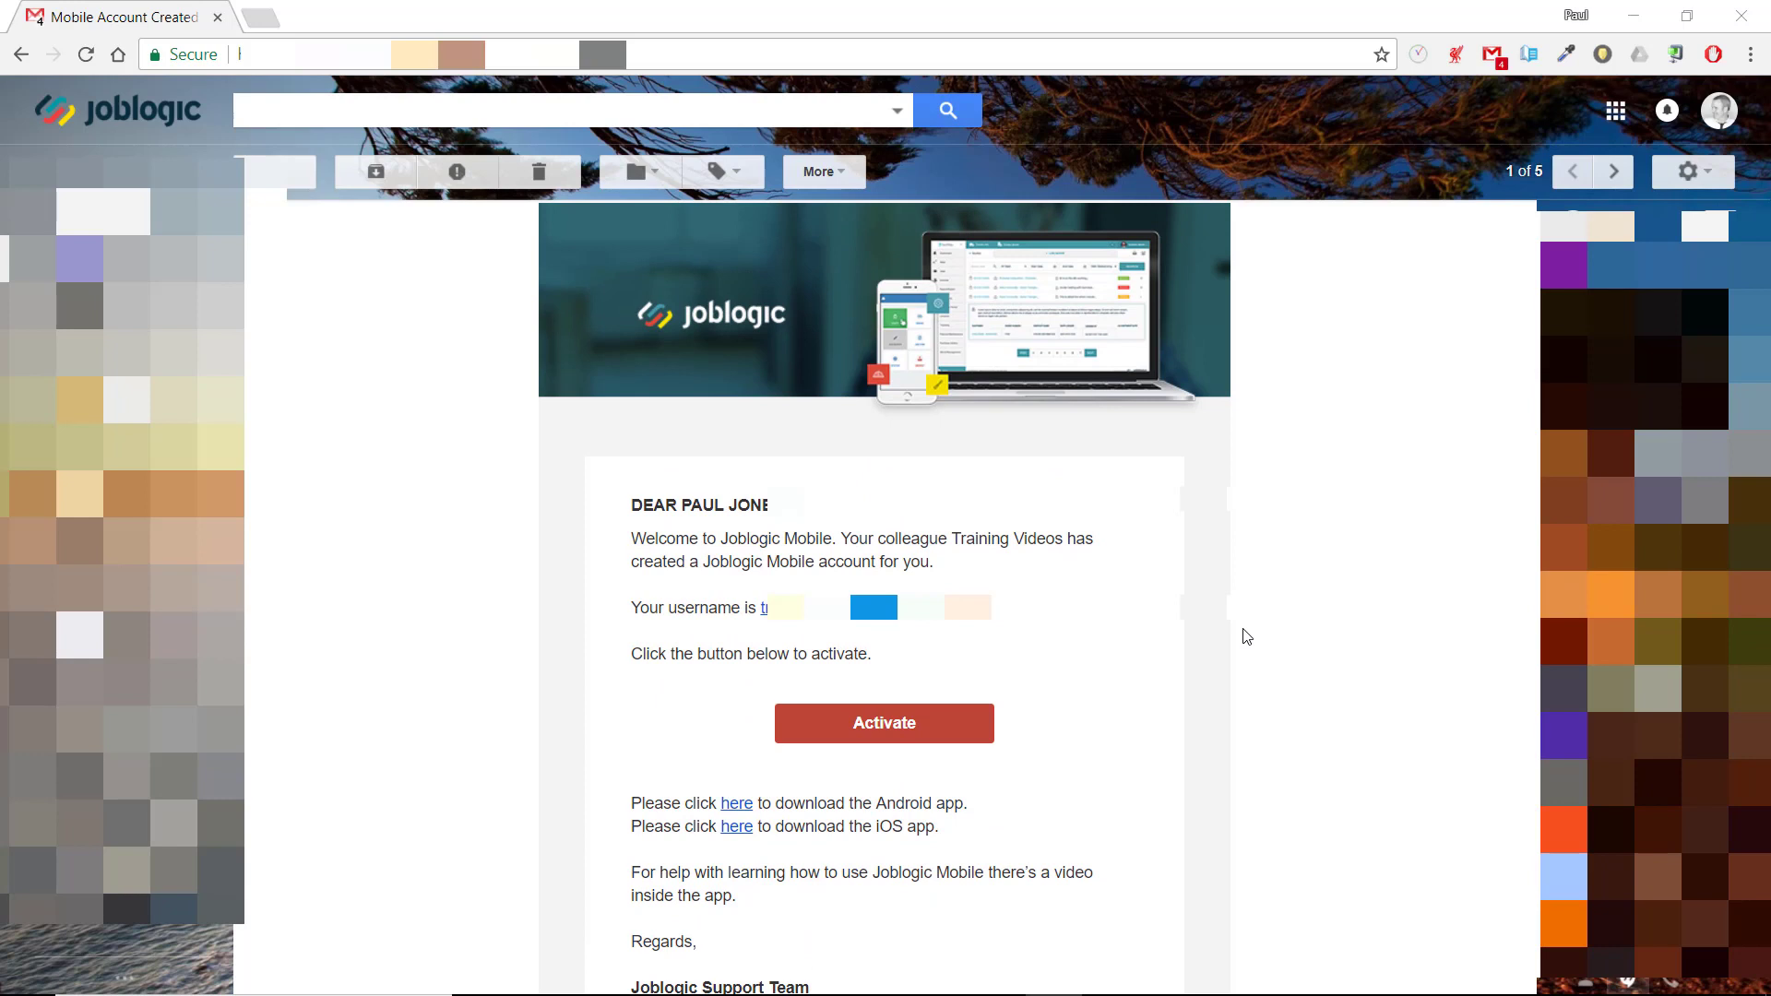
scroll(1247, 637, down, 1)
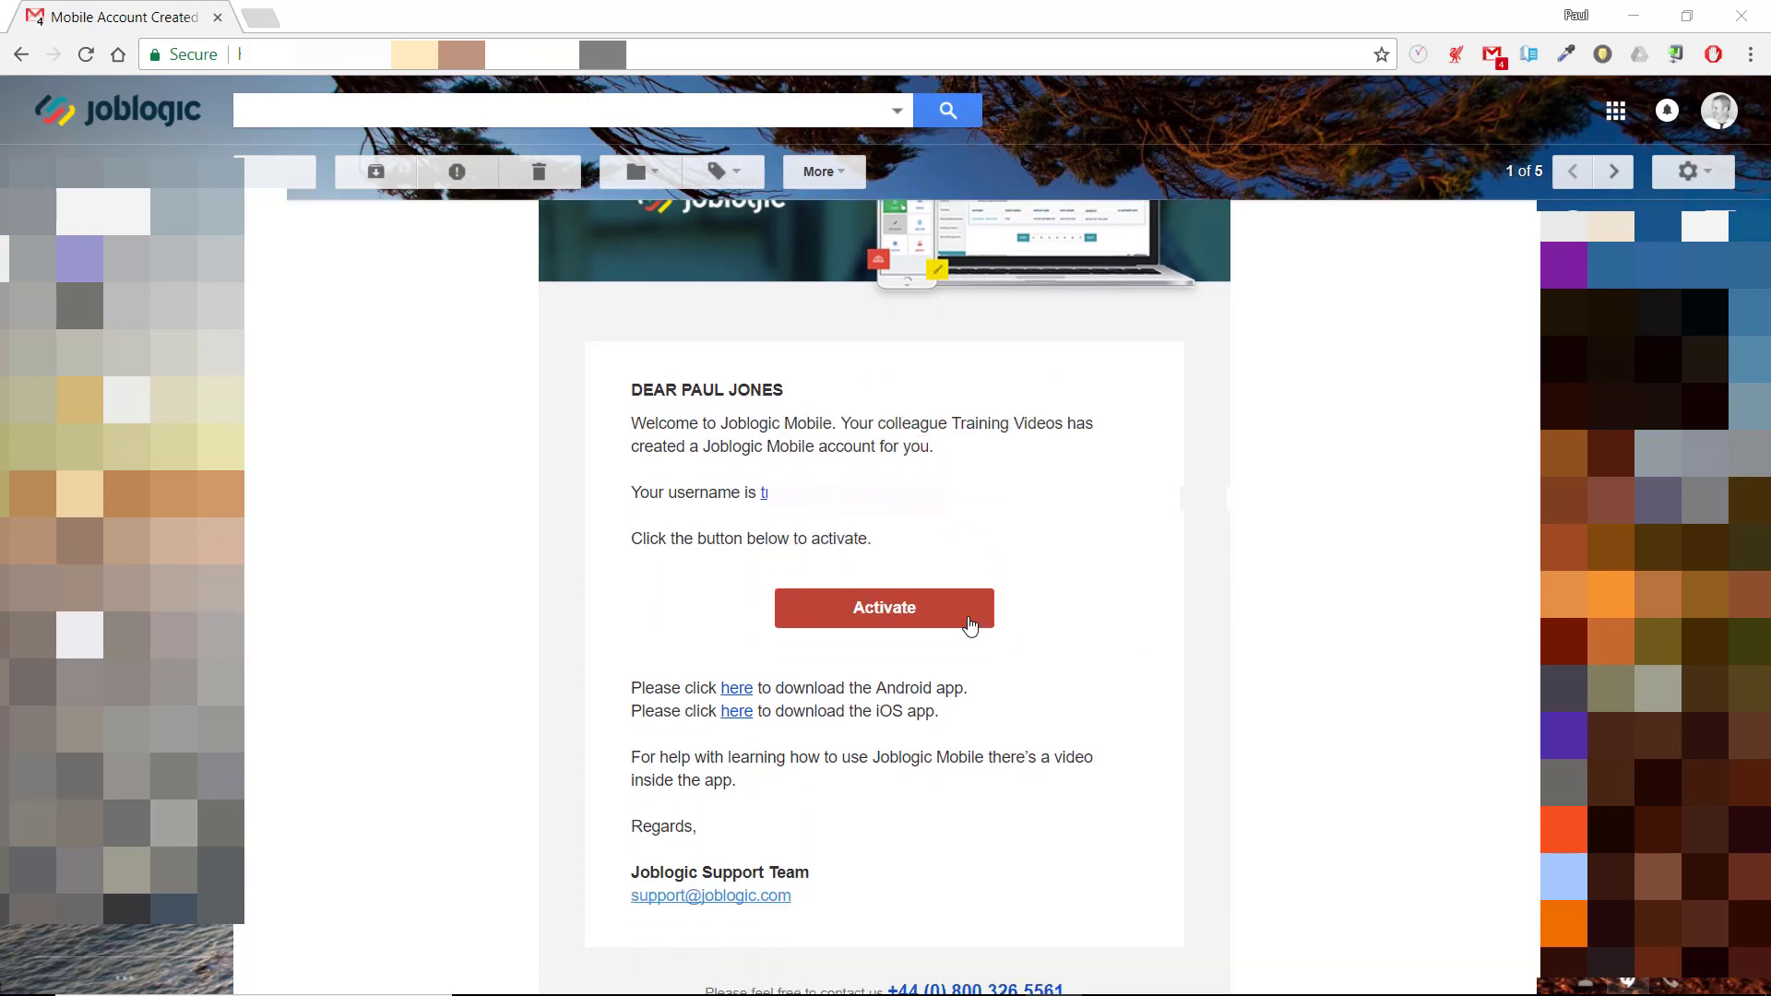
click(914, 620)
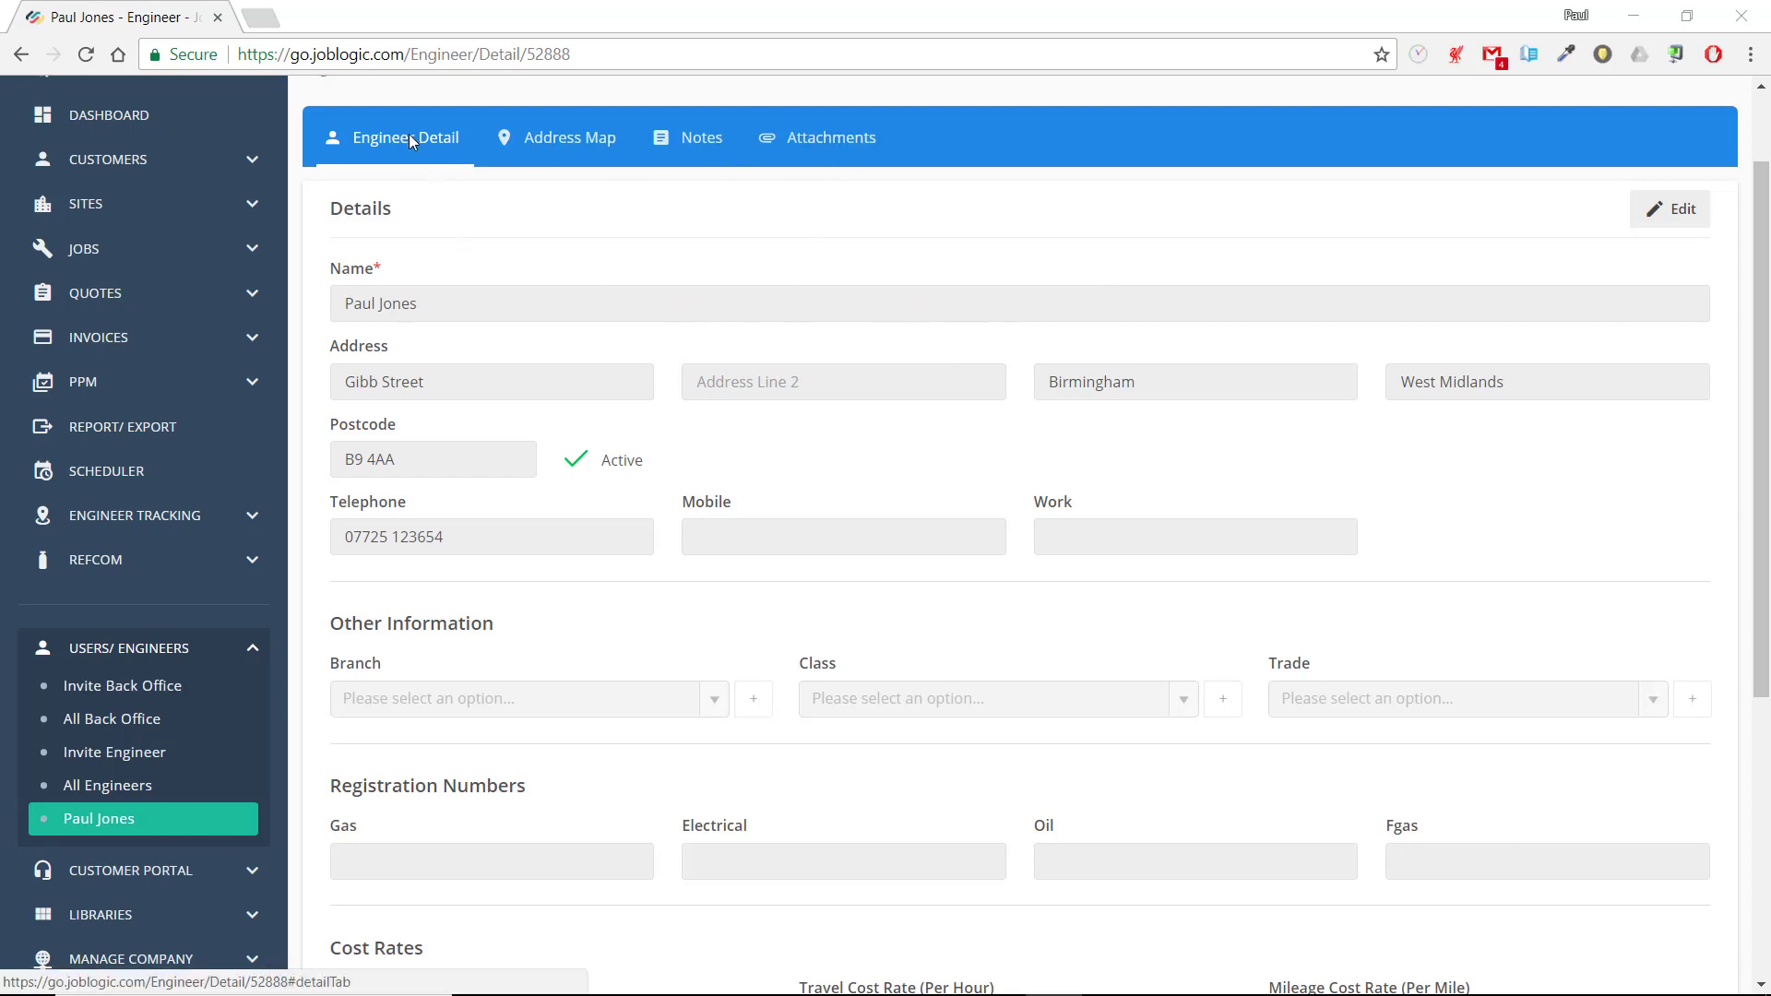
Make the engineer's details in Joblogic editable and set the branch to UK Wide
scroll(879, 338, down, 2)
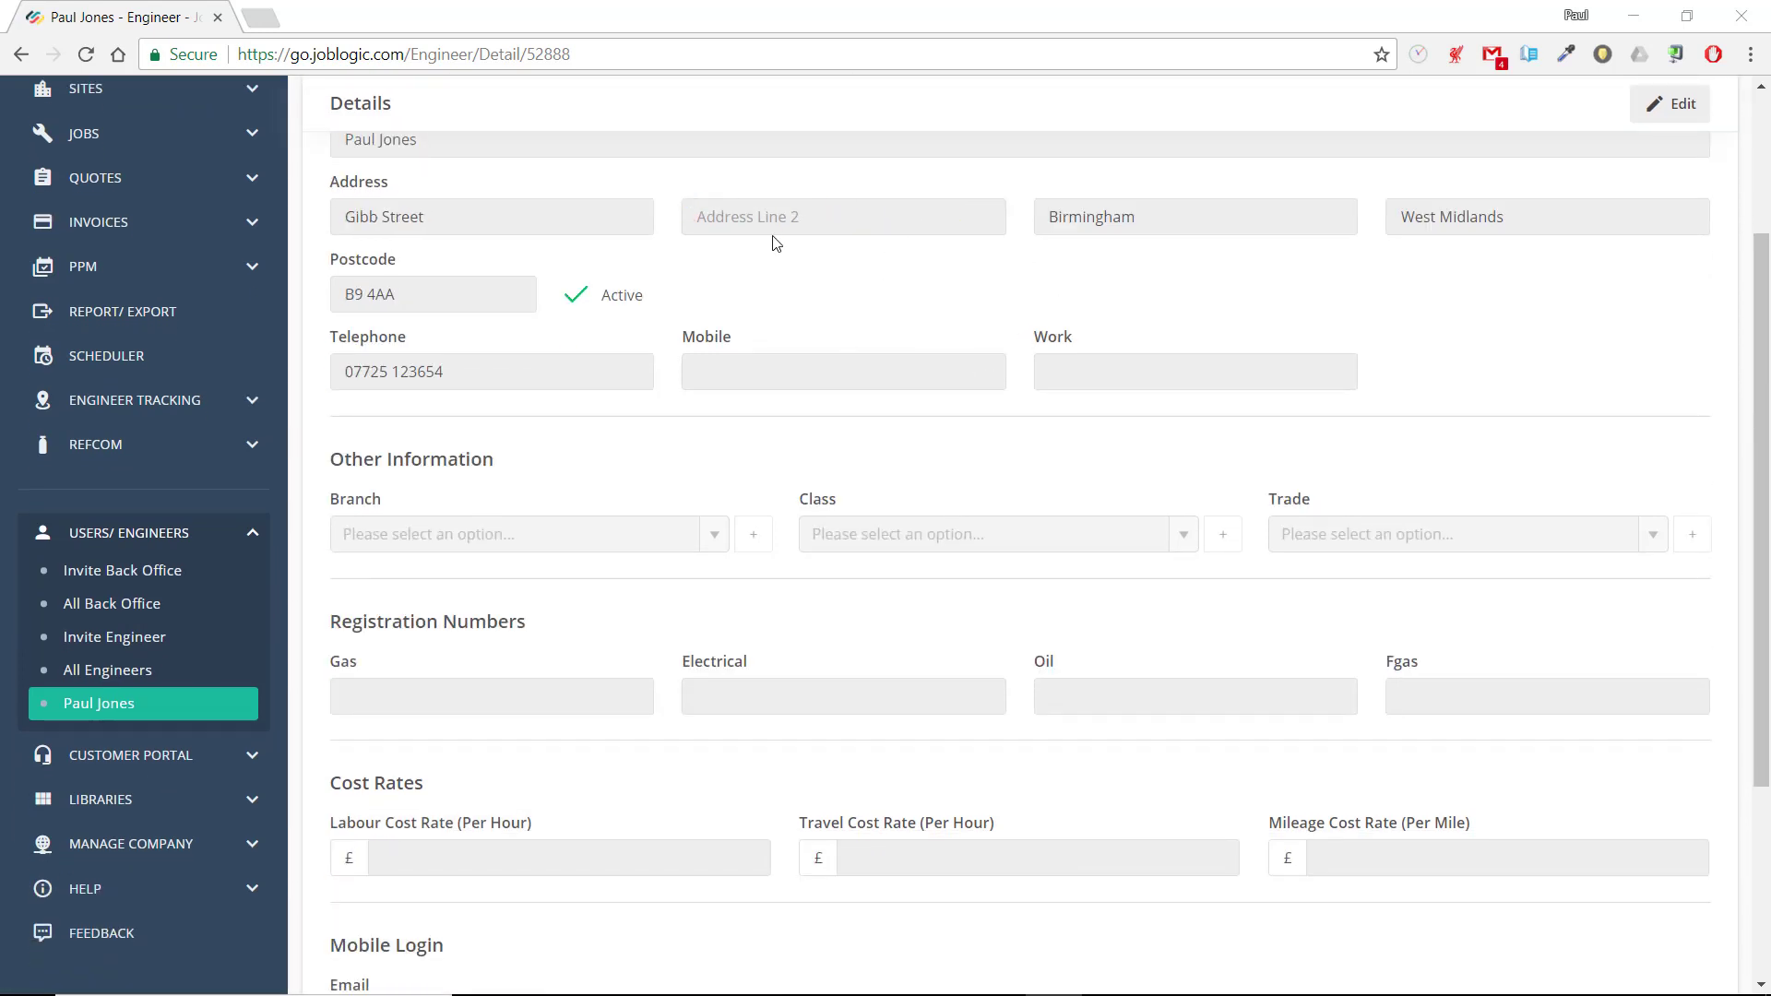
scroll(773, 241, down, 3)
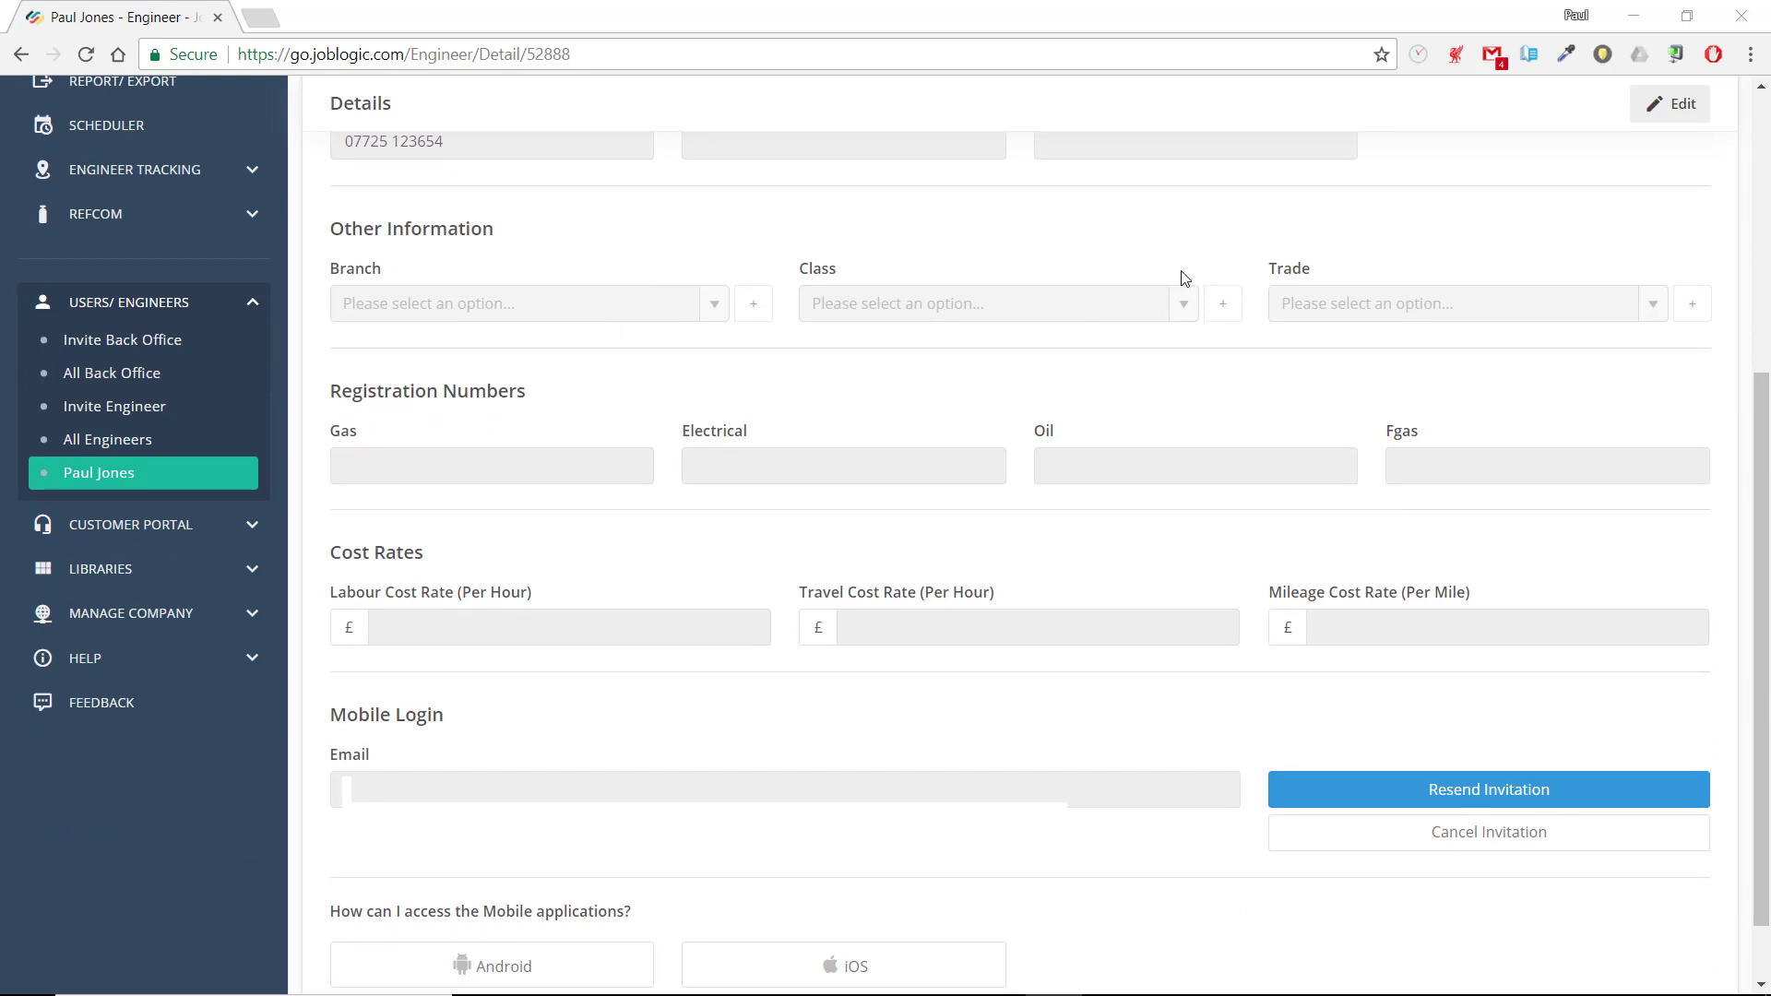
click(1674, 124)
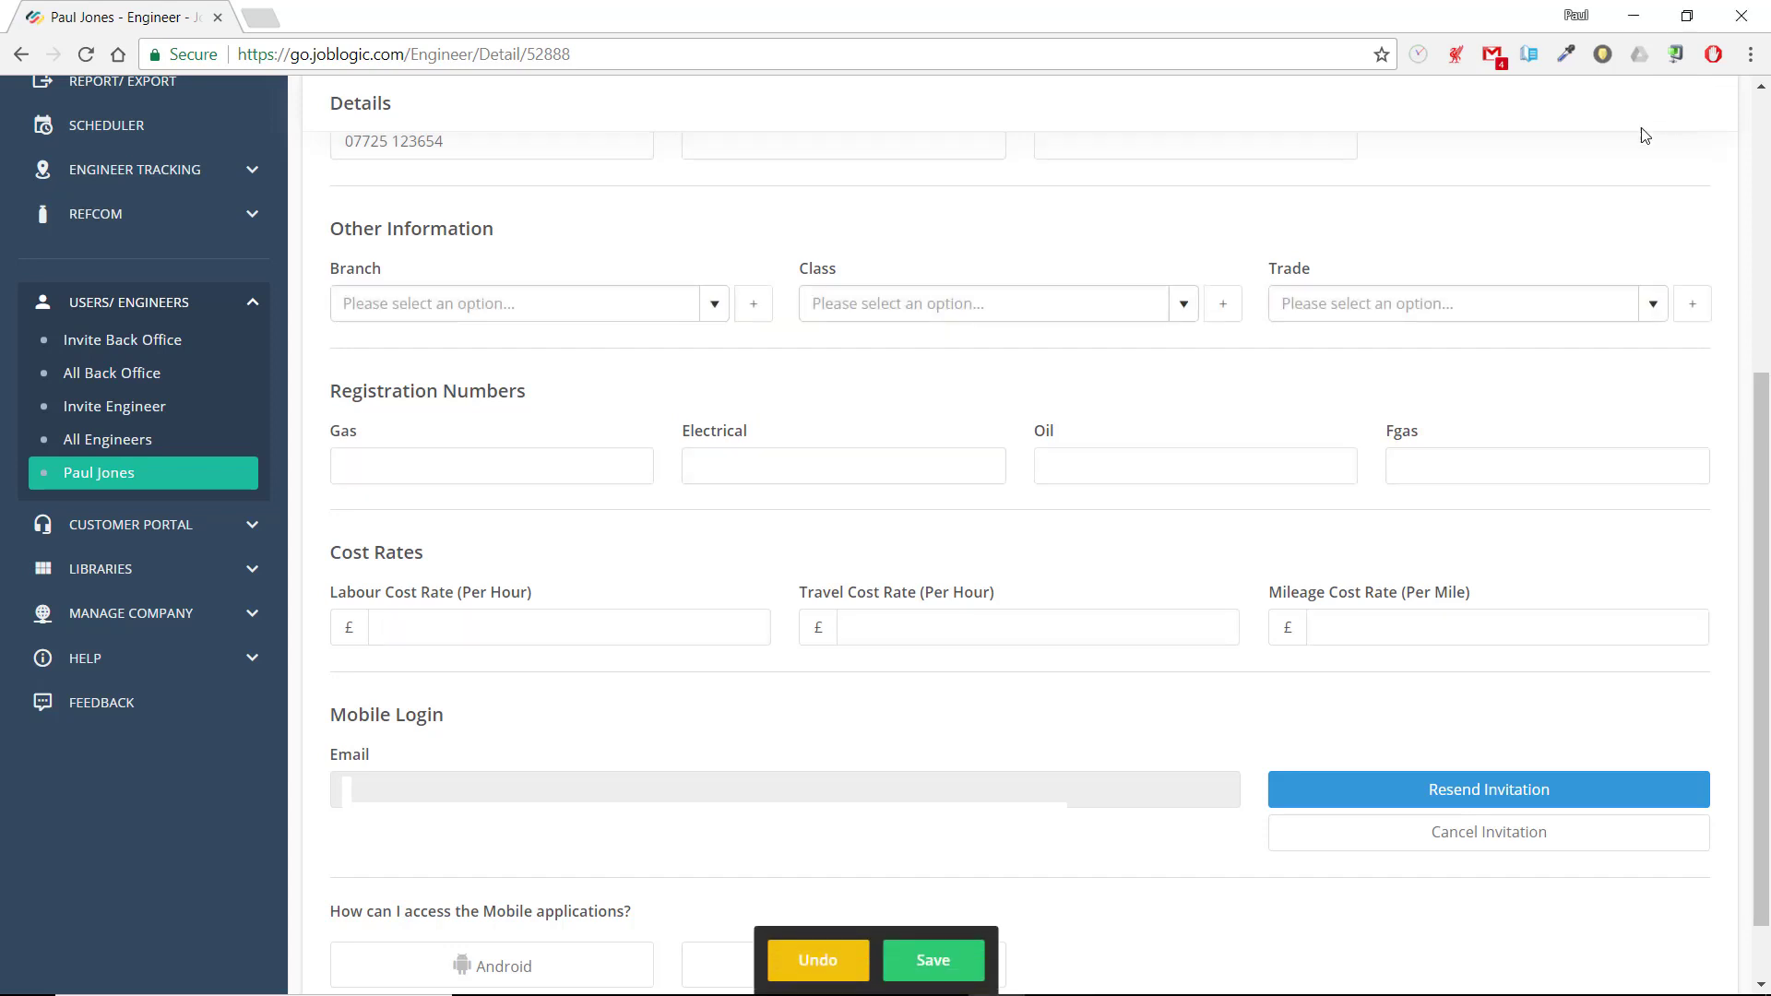
click(715, 305)
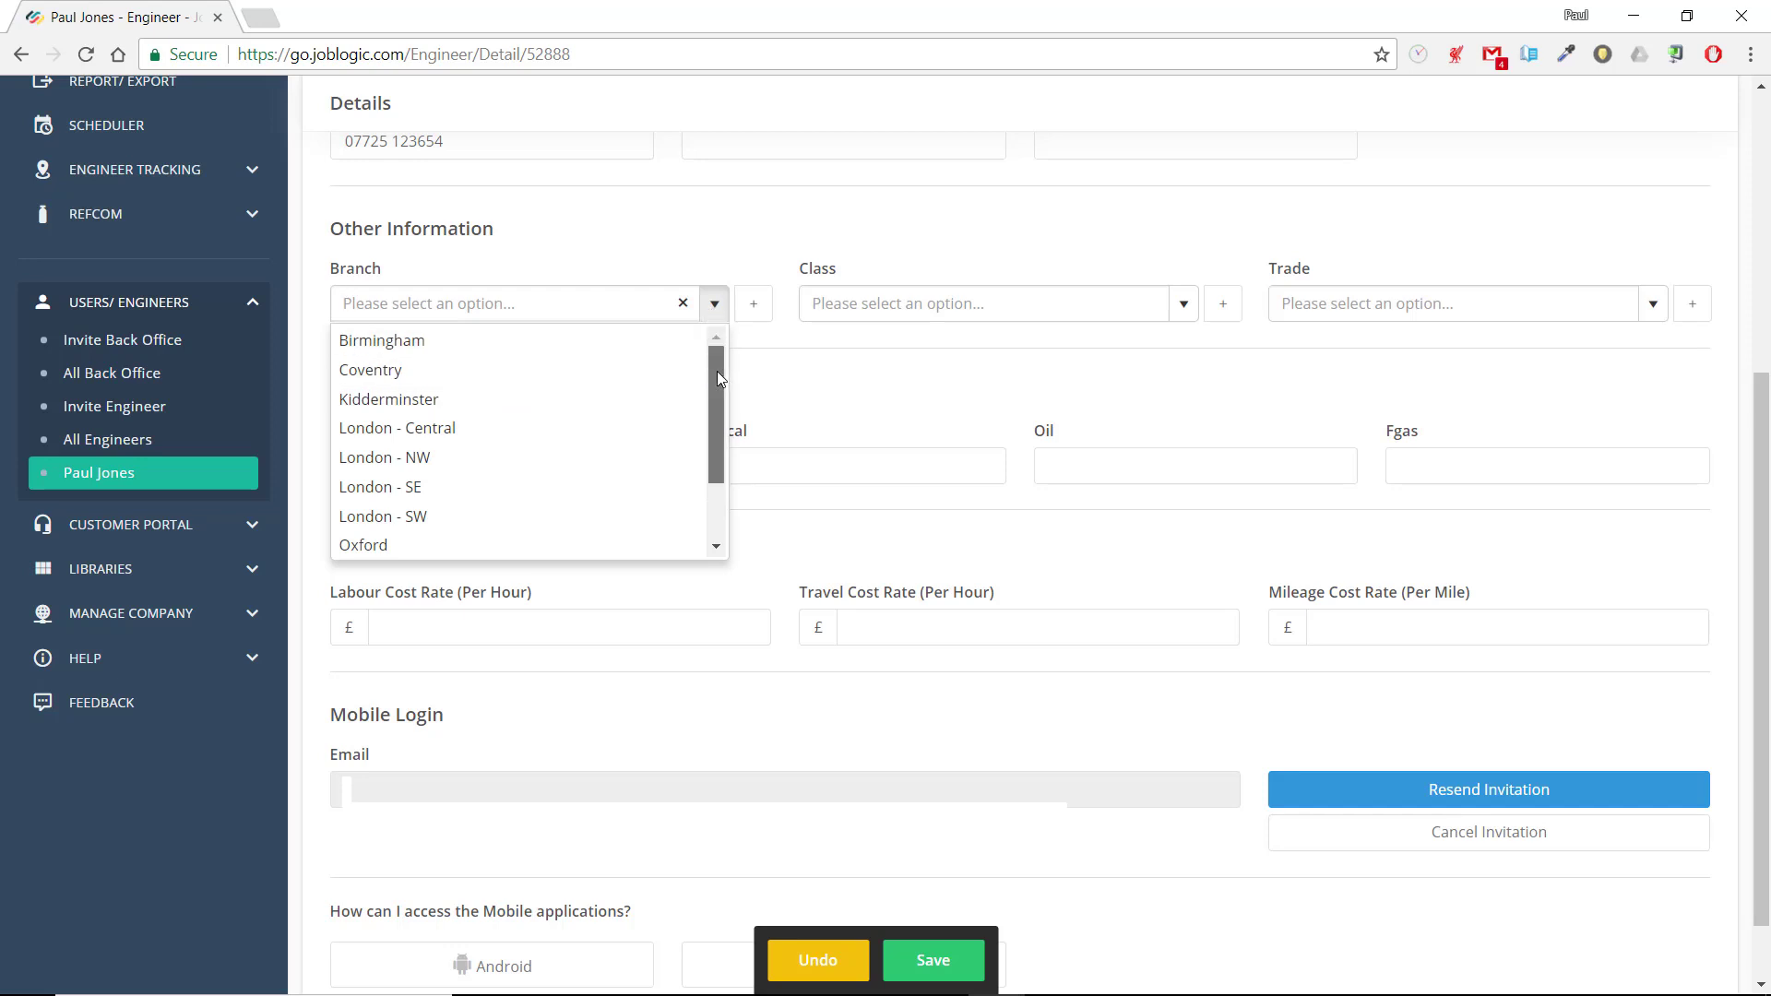
drag(717, 371, 721, 439)
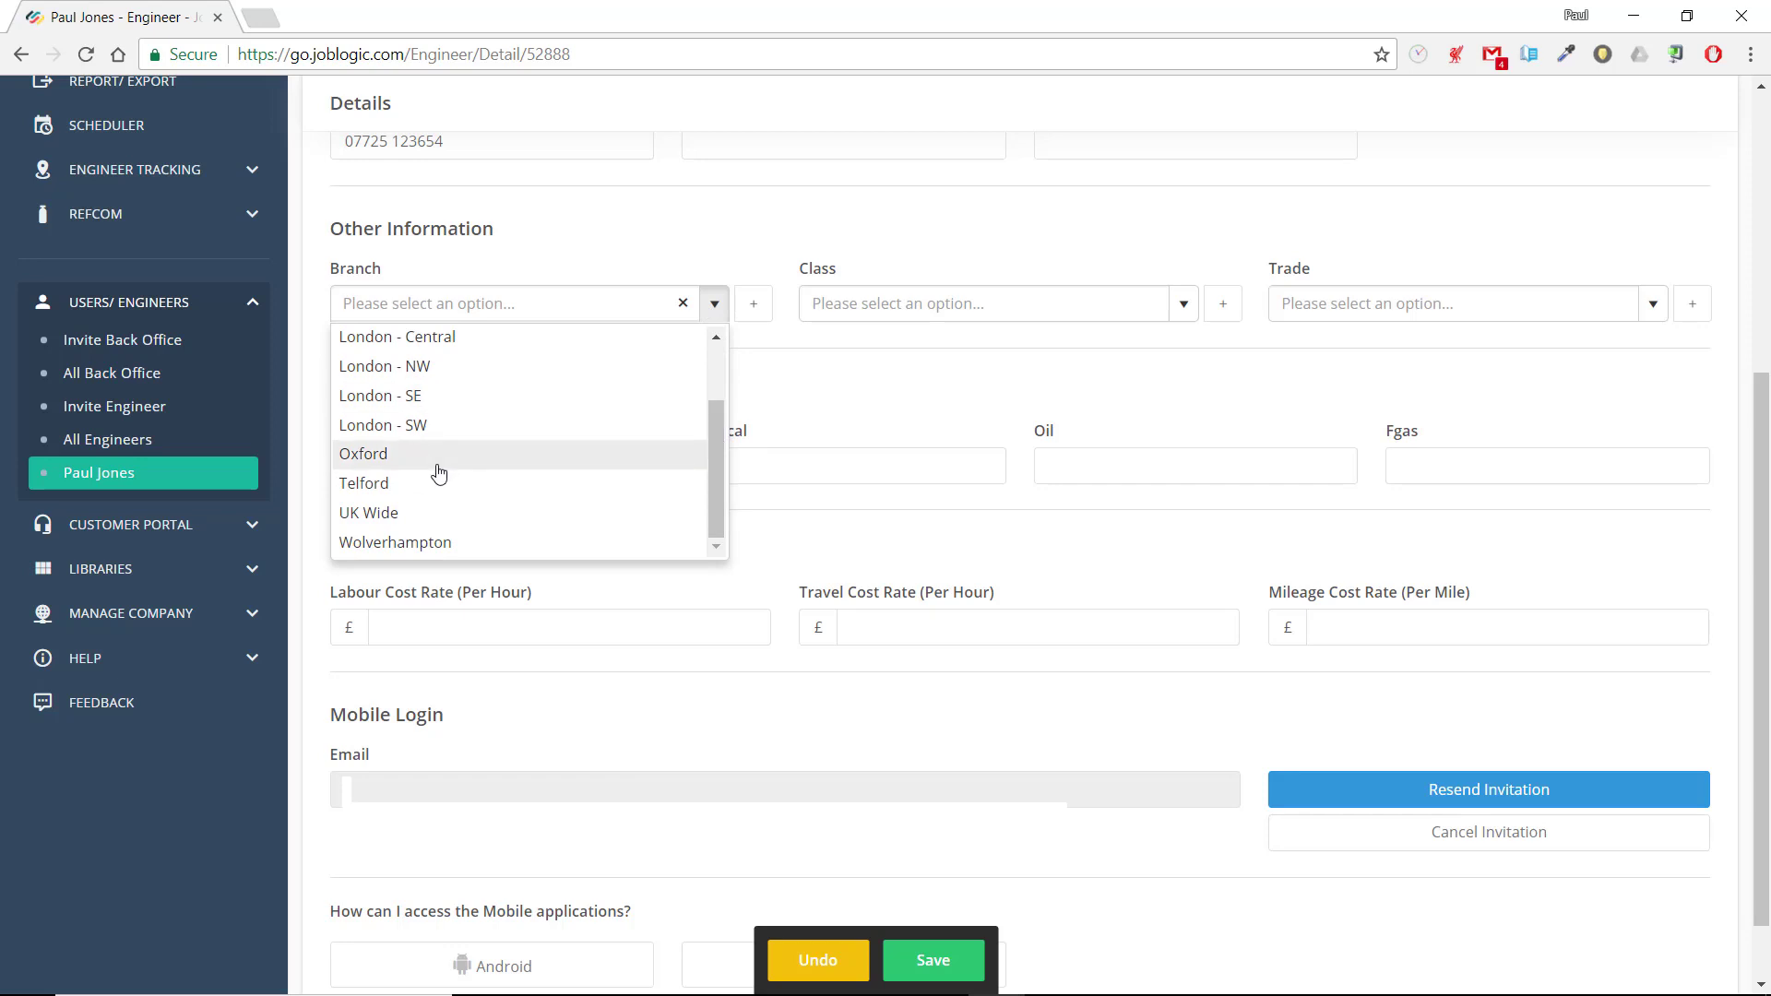
click(414, 522)
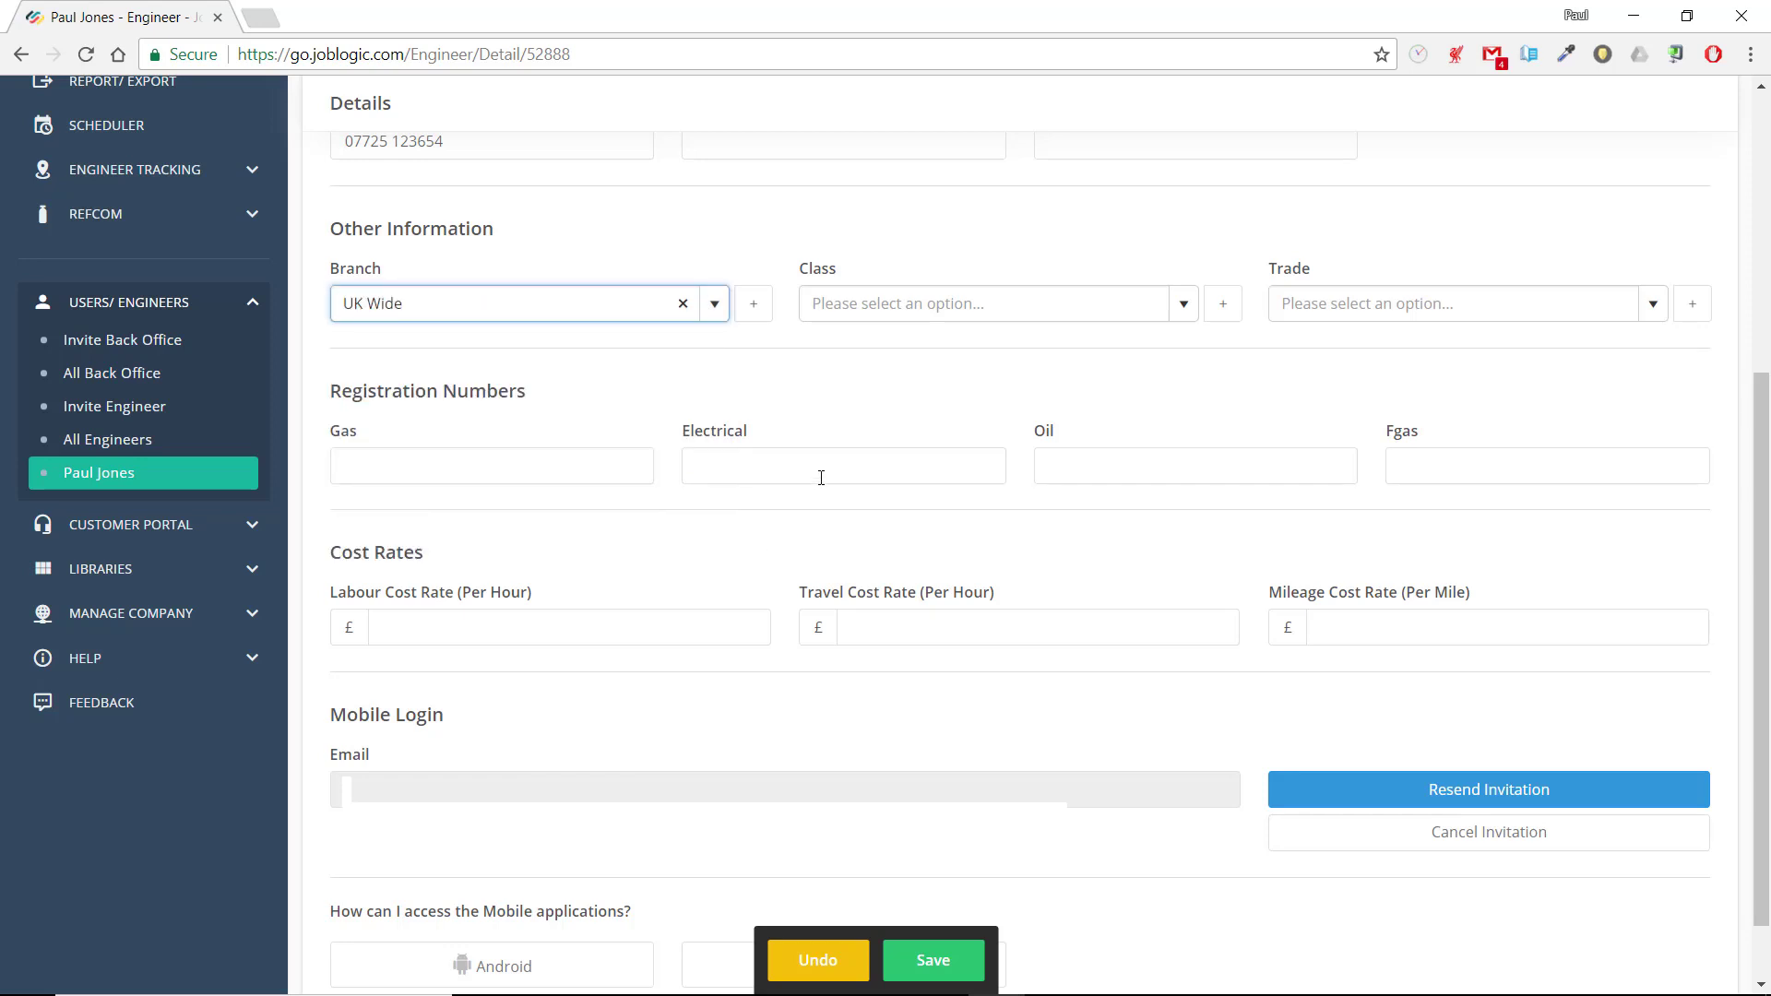
Set the engineer's class to Senior Engineer and trade to Plumbing, and enter the gas registration number
click(1185, 310)
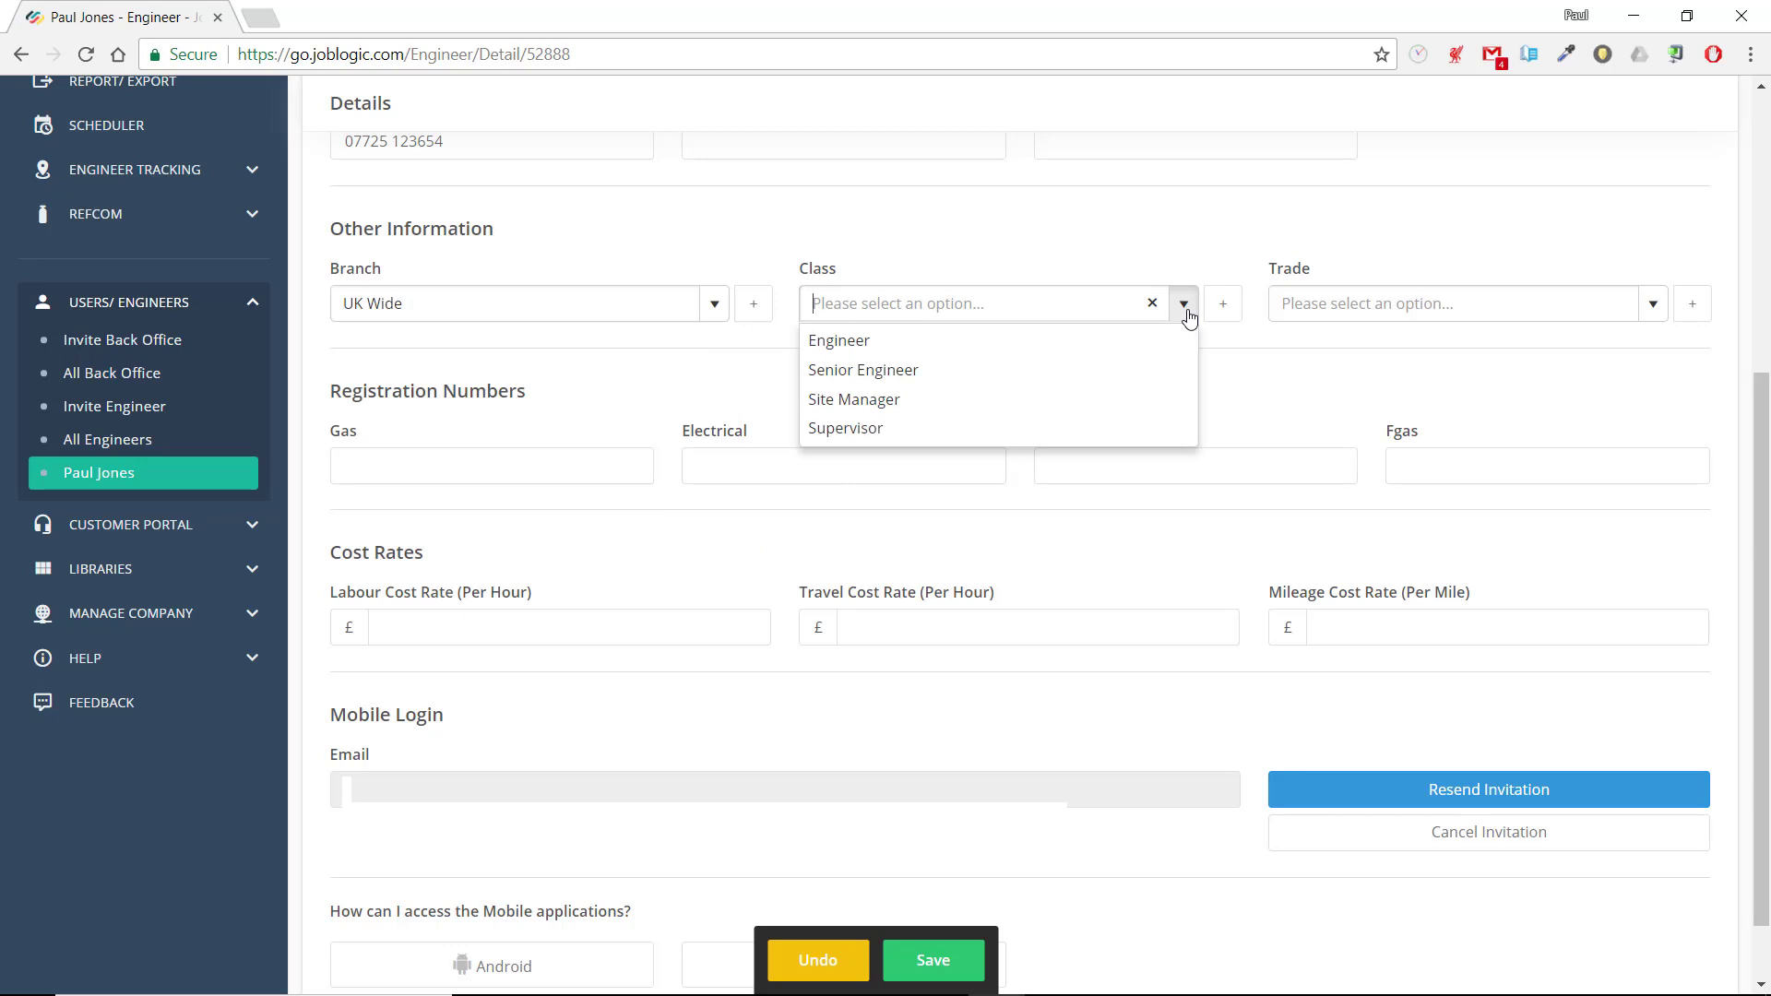
click(945, 372)
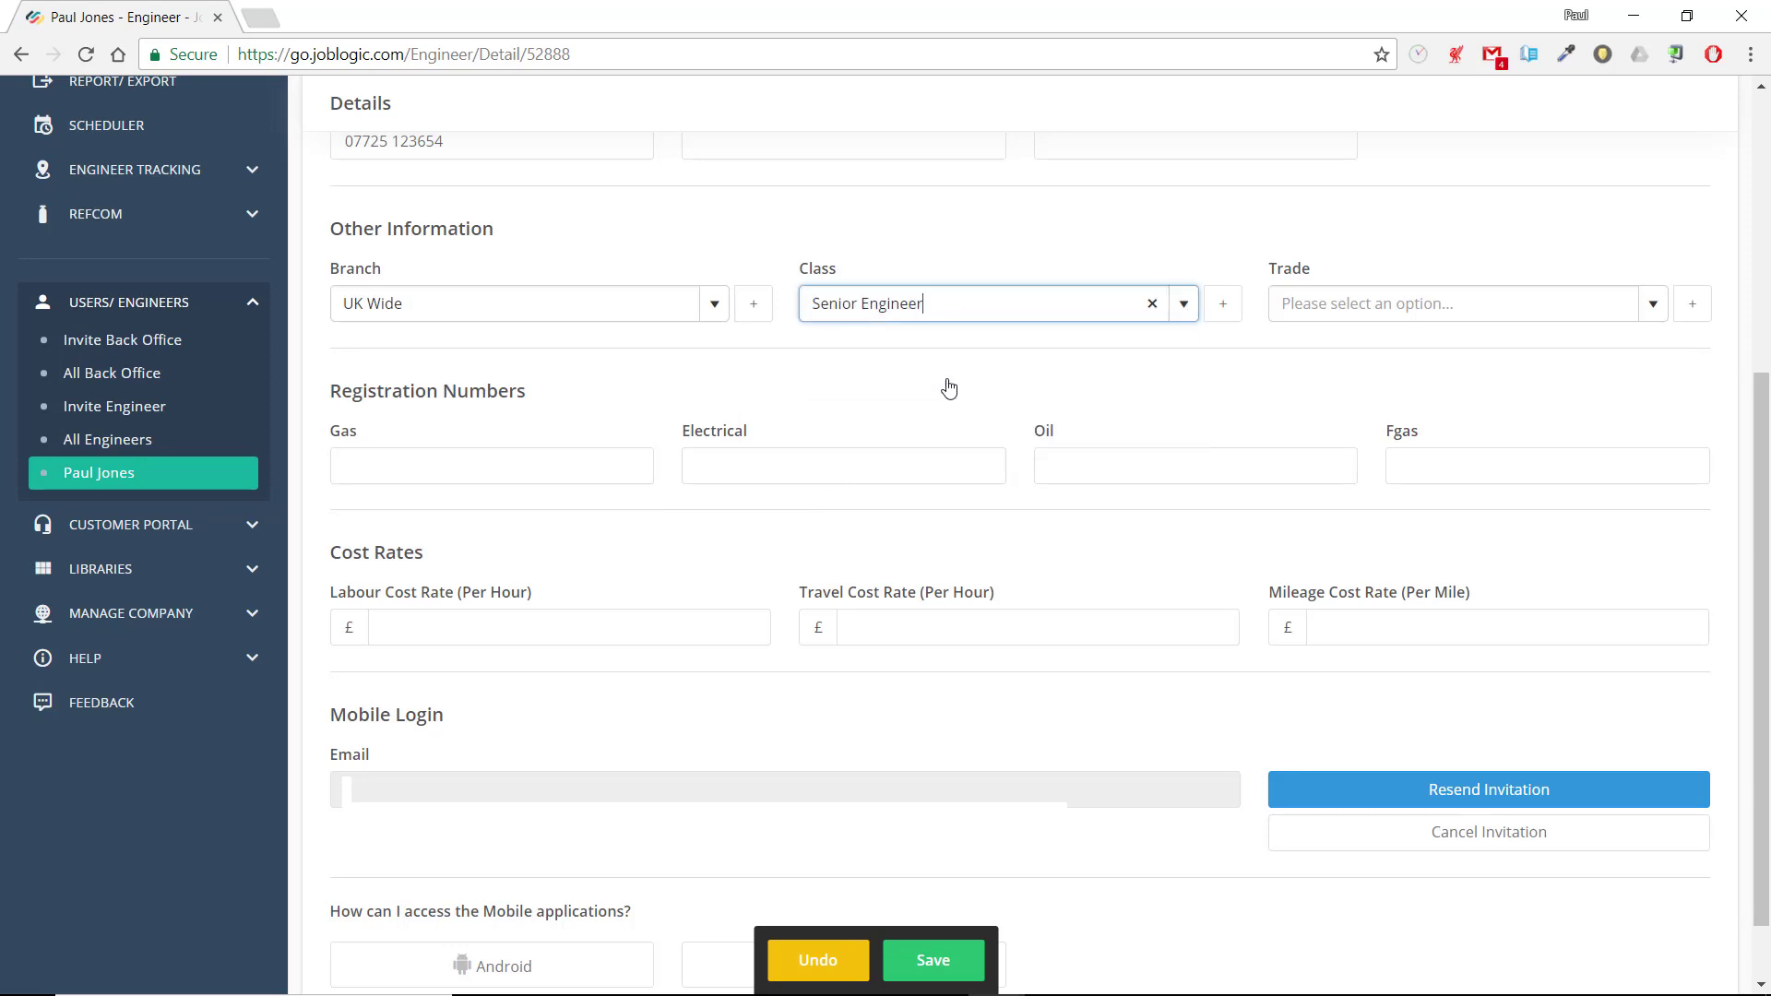
click(1650, 310)
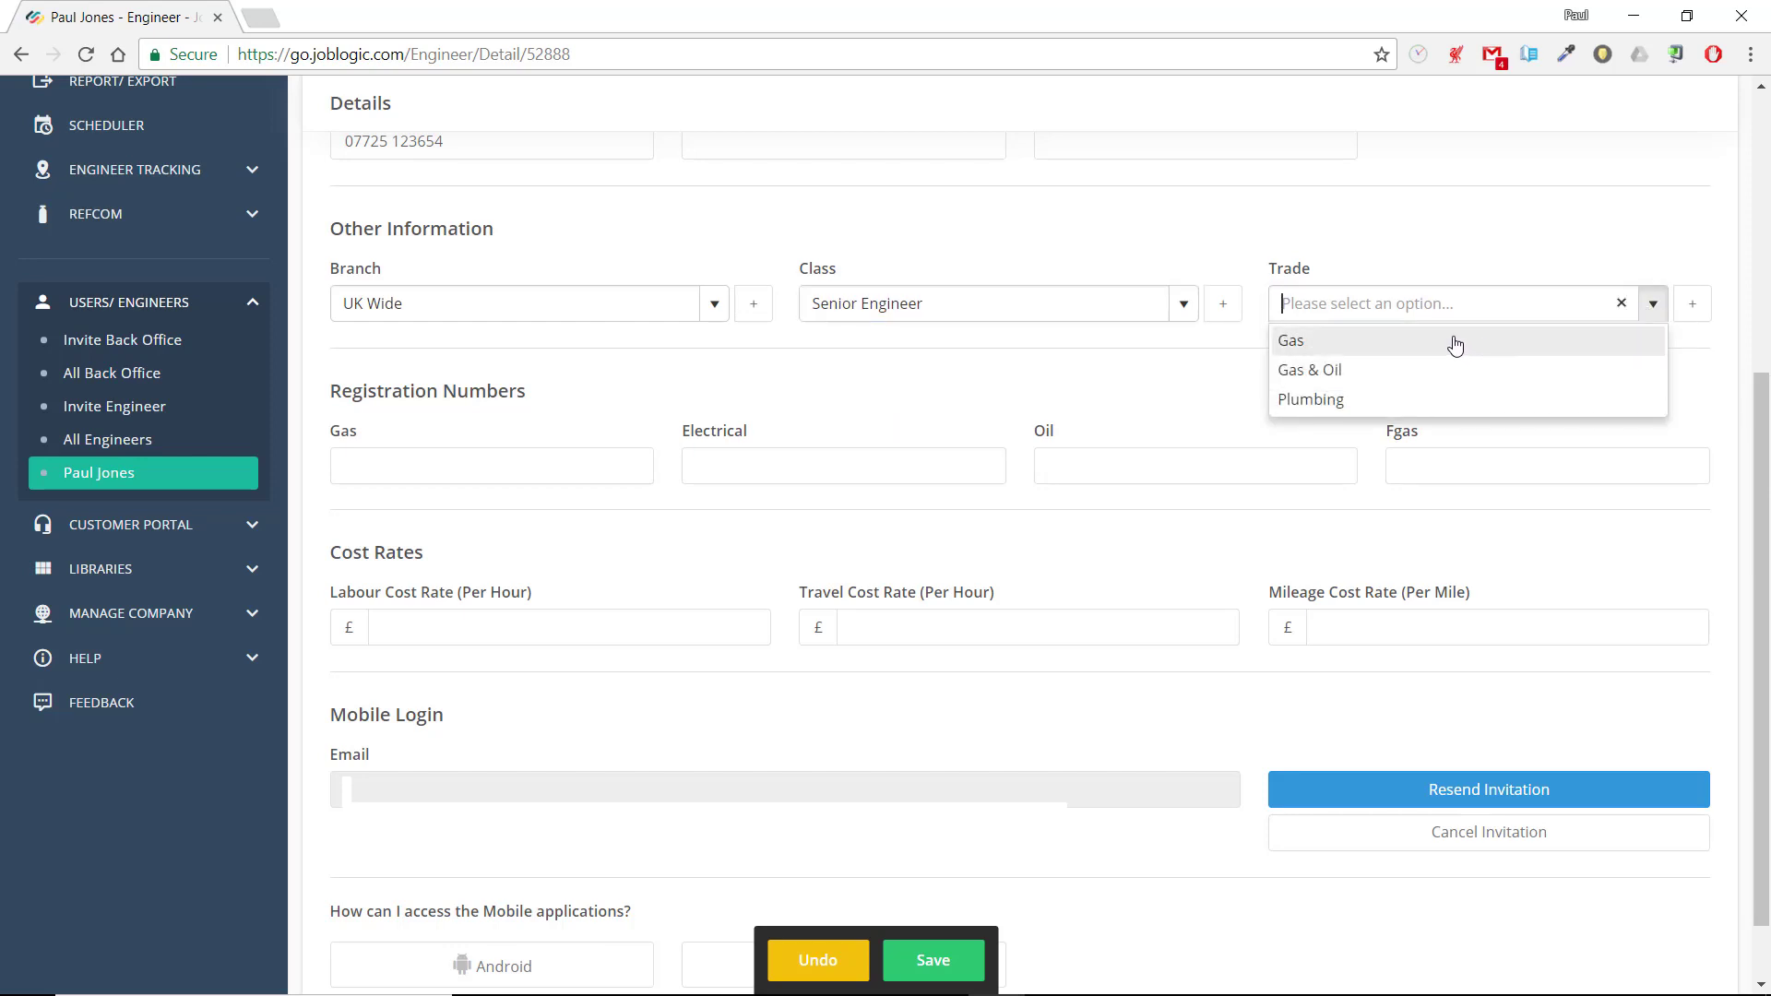
click(1412, 399)
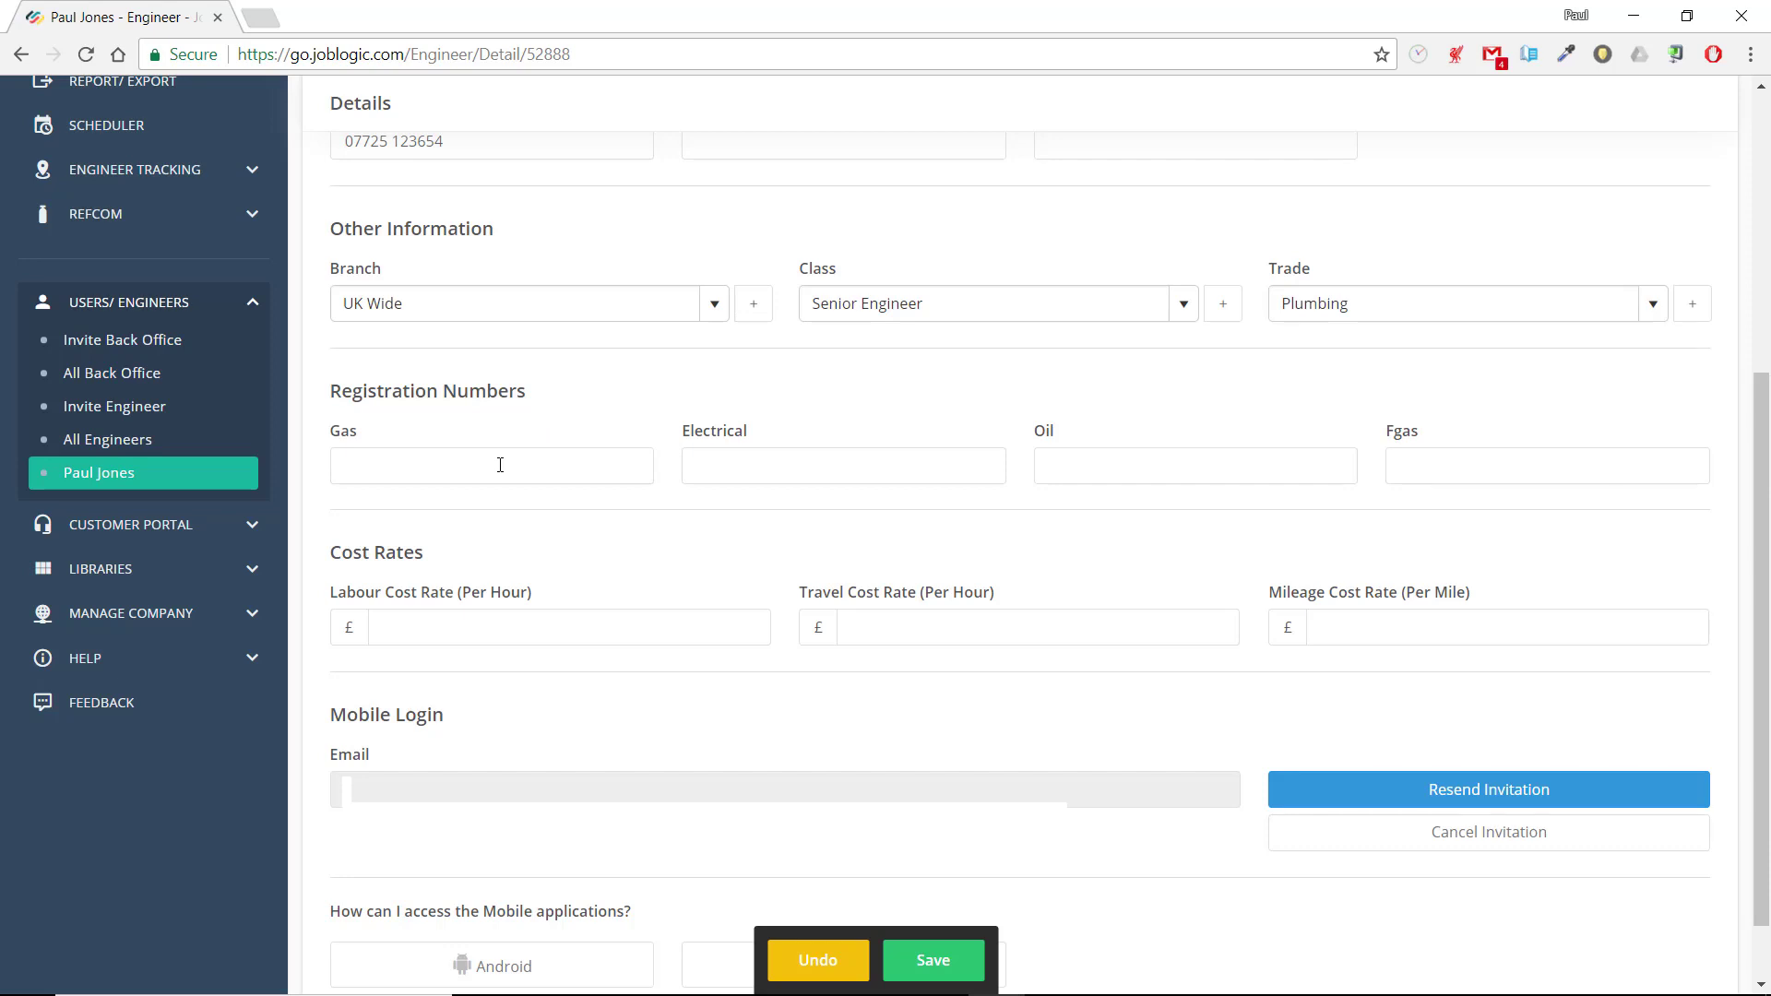
click(593, 476)
text(35745)
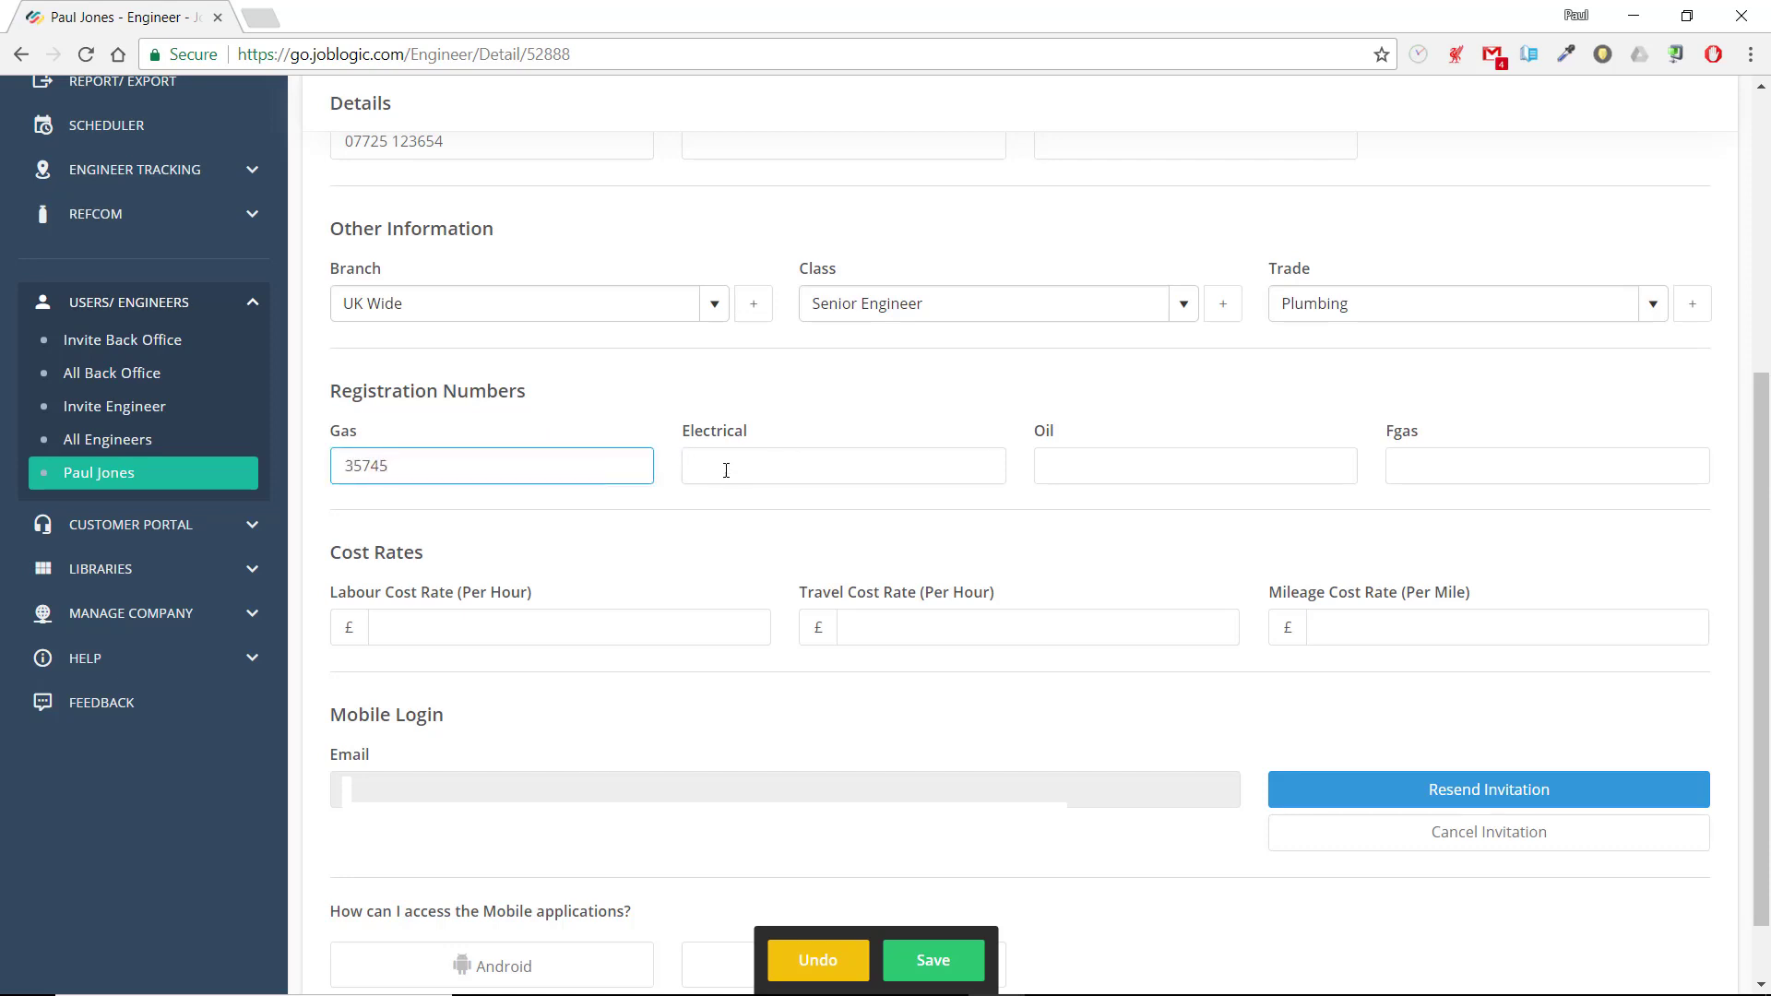
Set the labour and travel cost rates to £15.89 per hour and mileage to £0.46 per mile, and save the engineer's details
scroll(726, 470, down, 1)
scroll(646, 502, up, 1)
scroll(551, 608, down, 1)
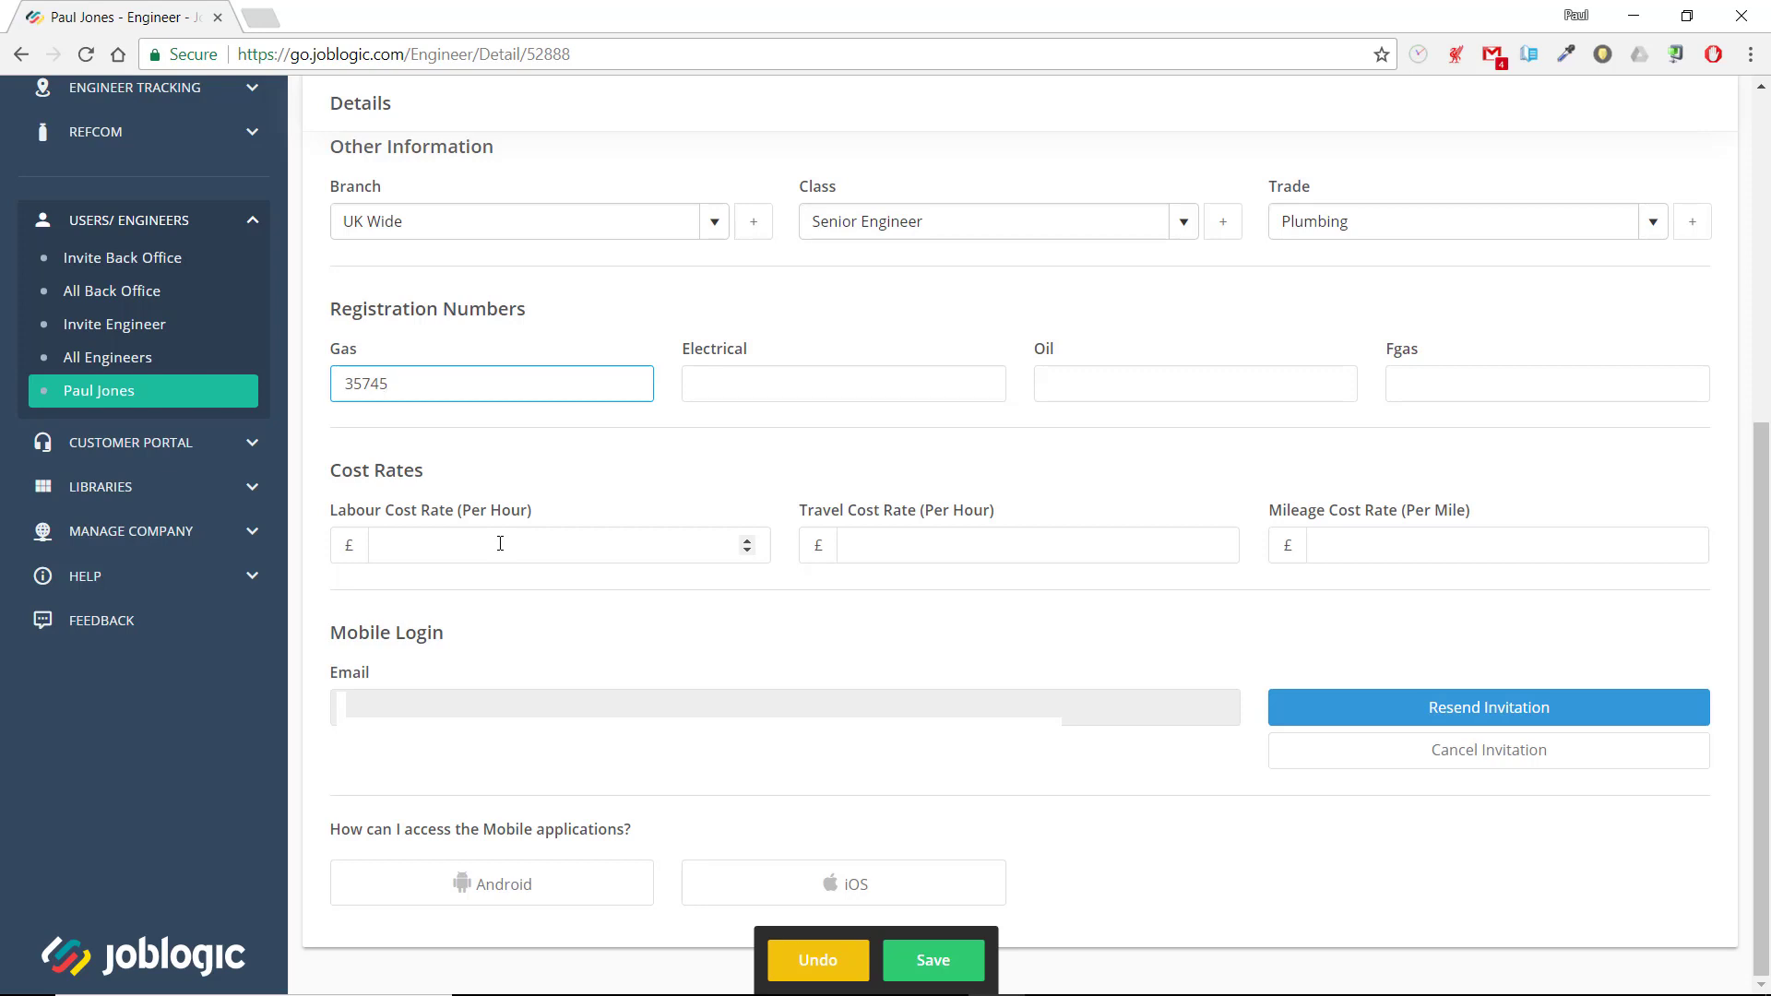
click(500, 543)
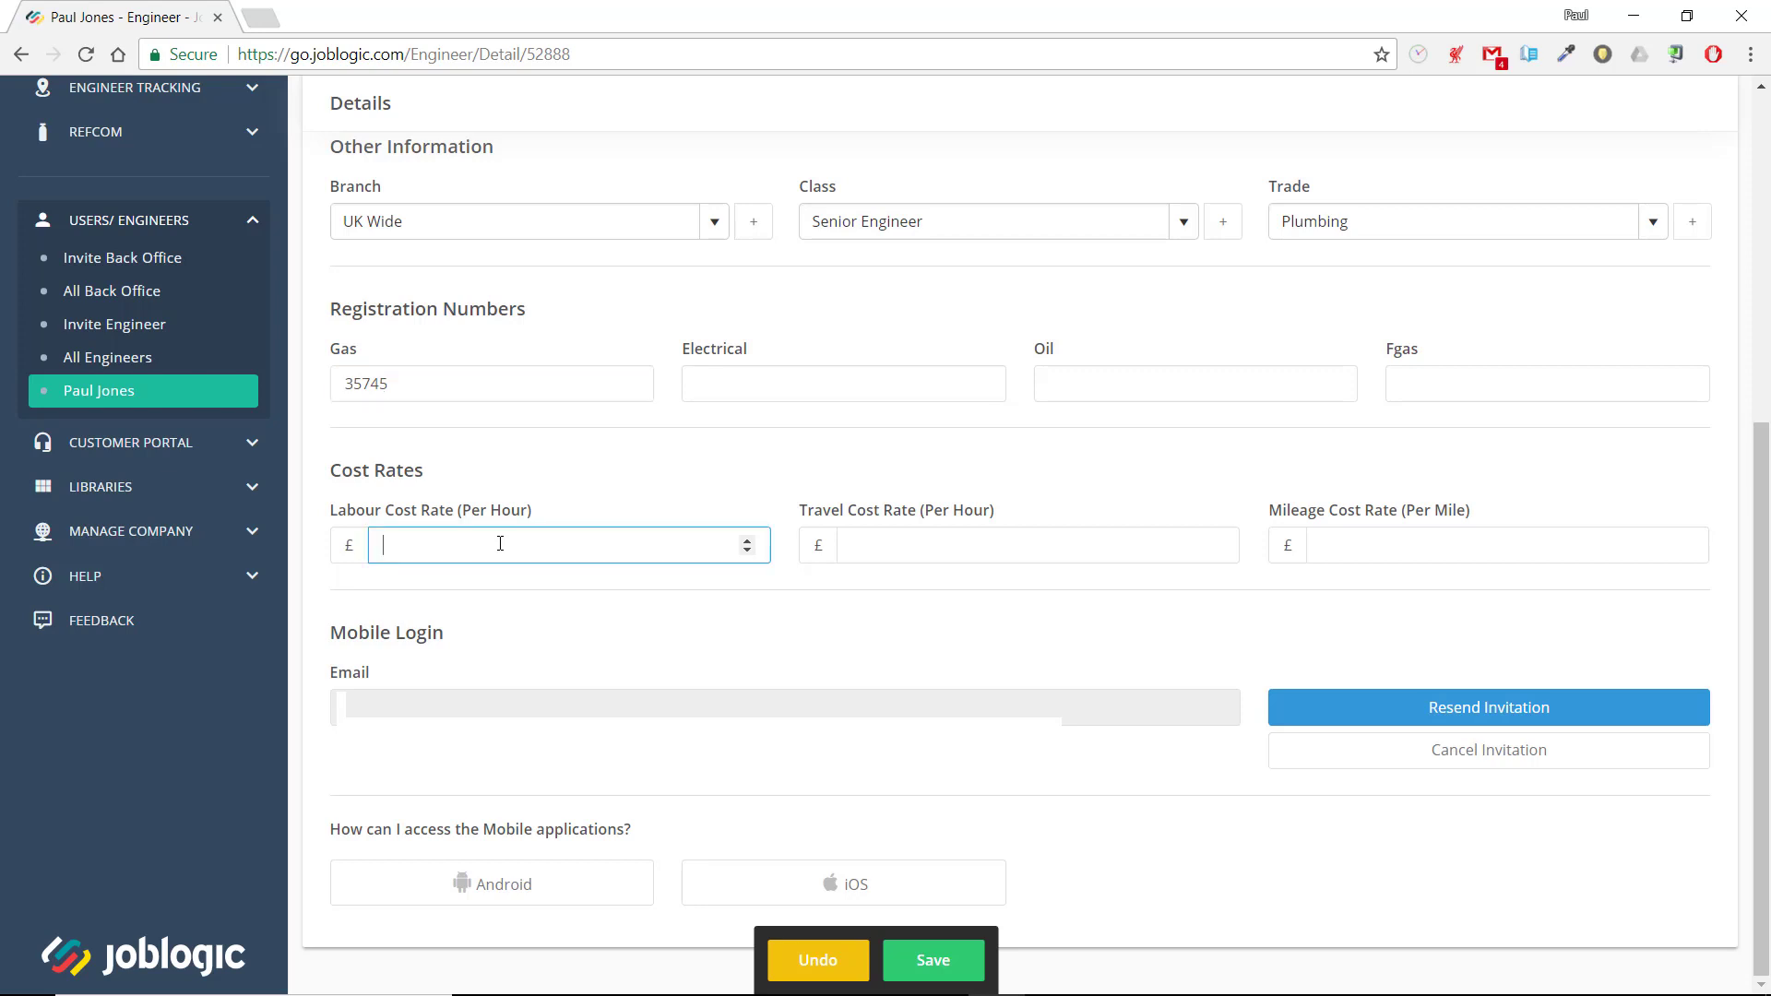
text(15.89)
key(Tab)
text(15.89)
key(Tab)
text(0.46)
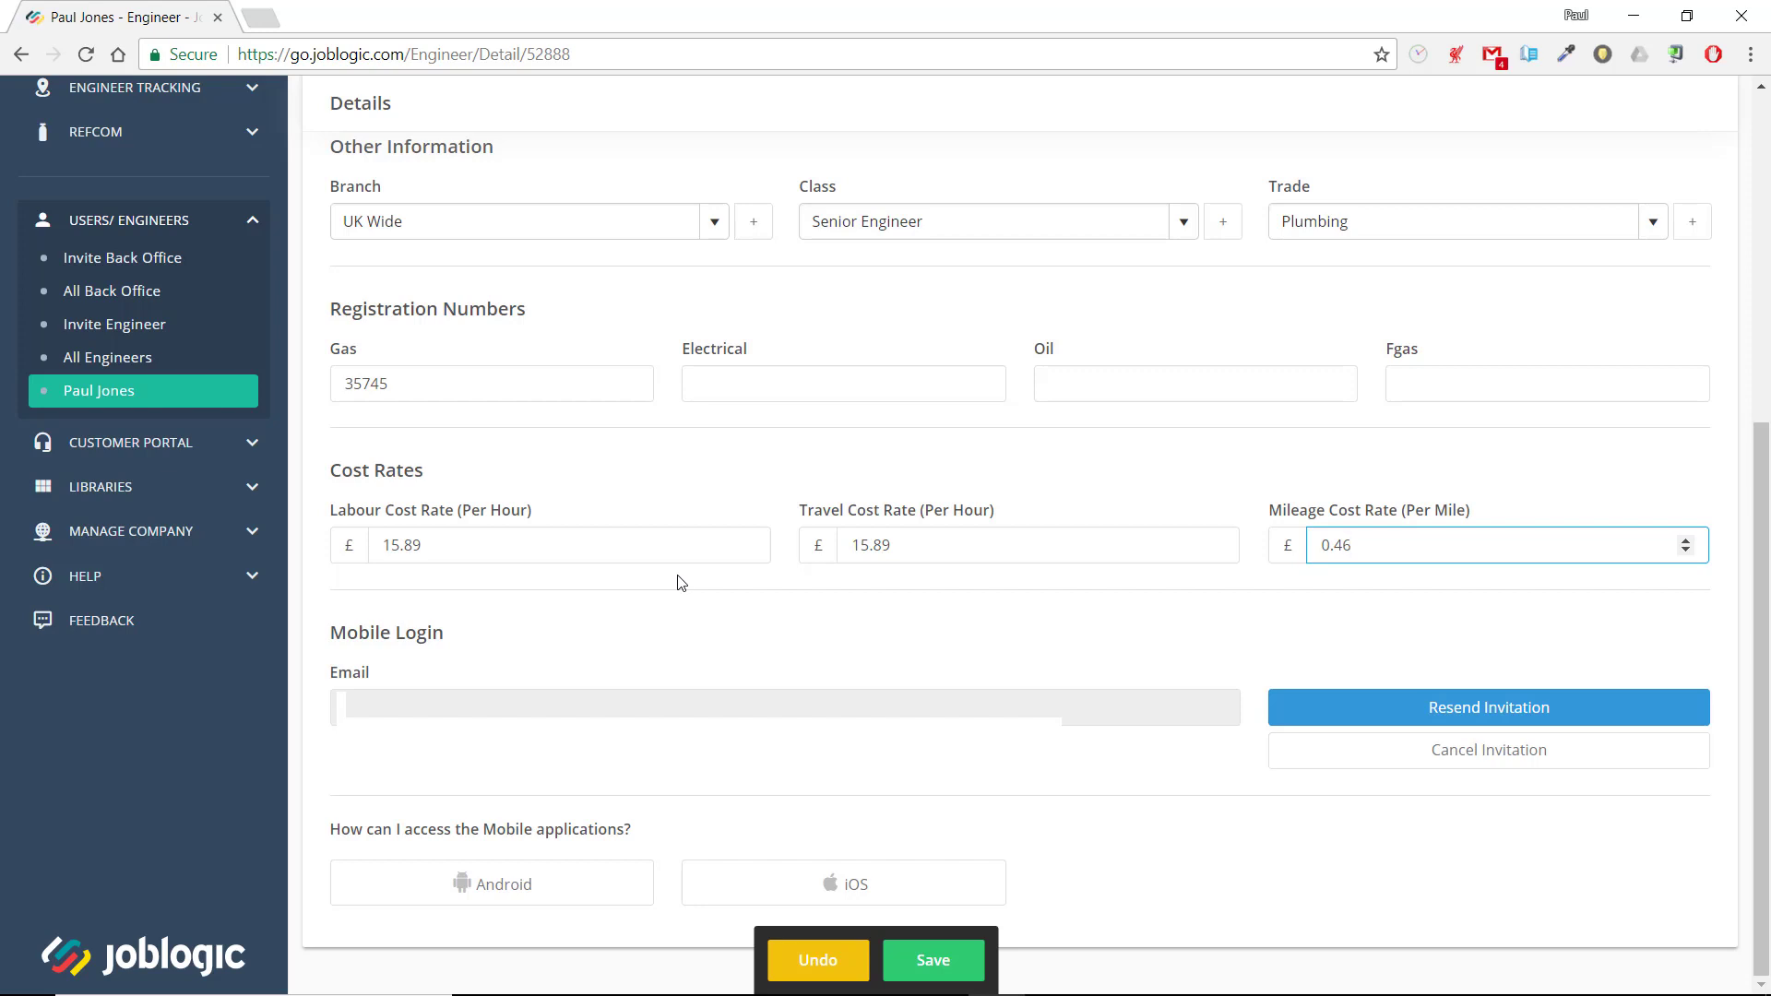
click(929, 965)
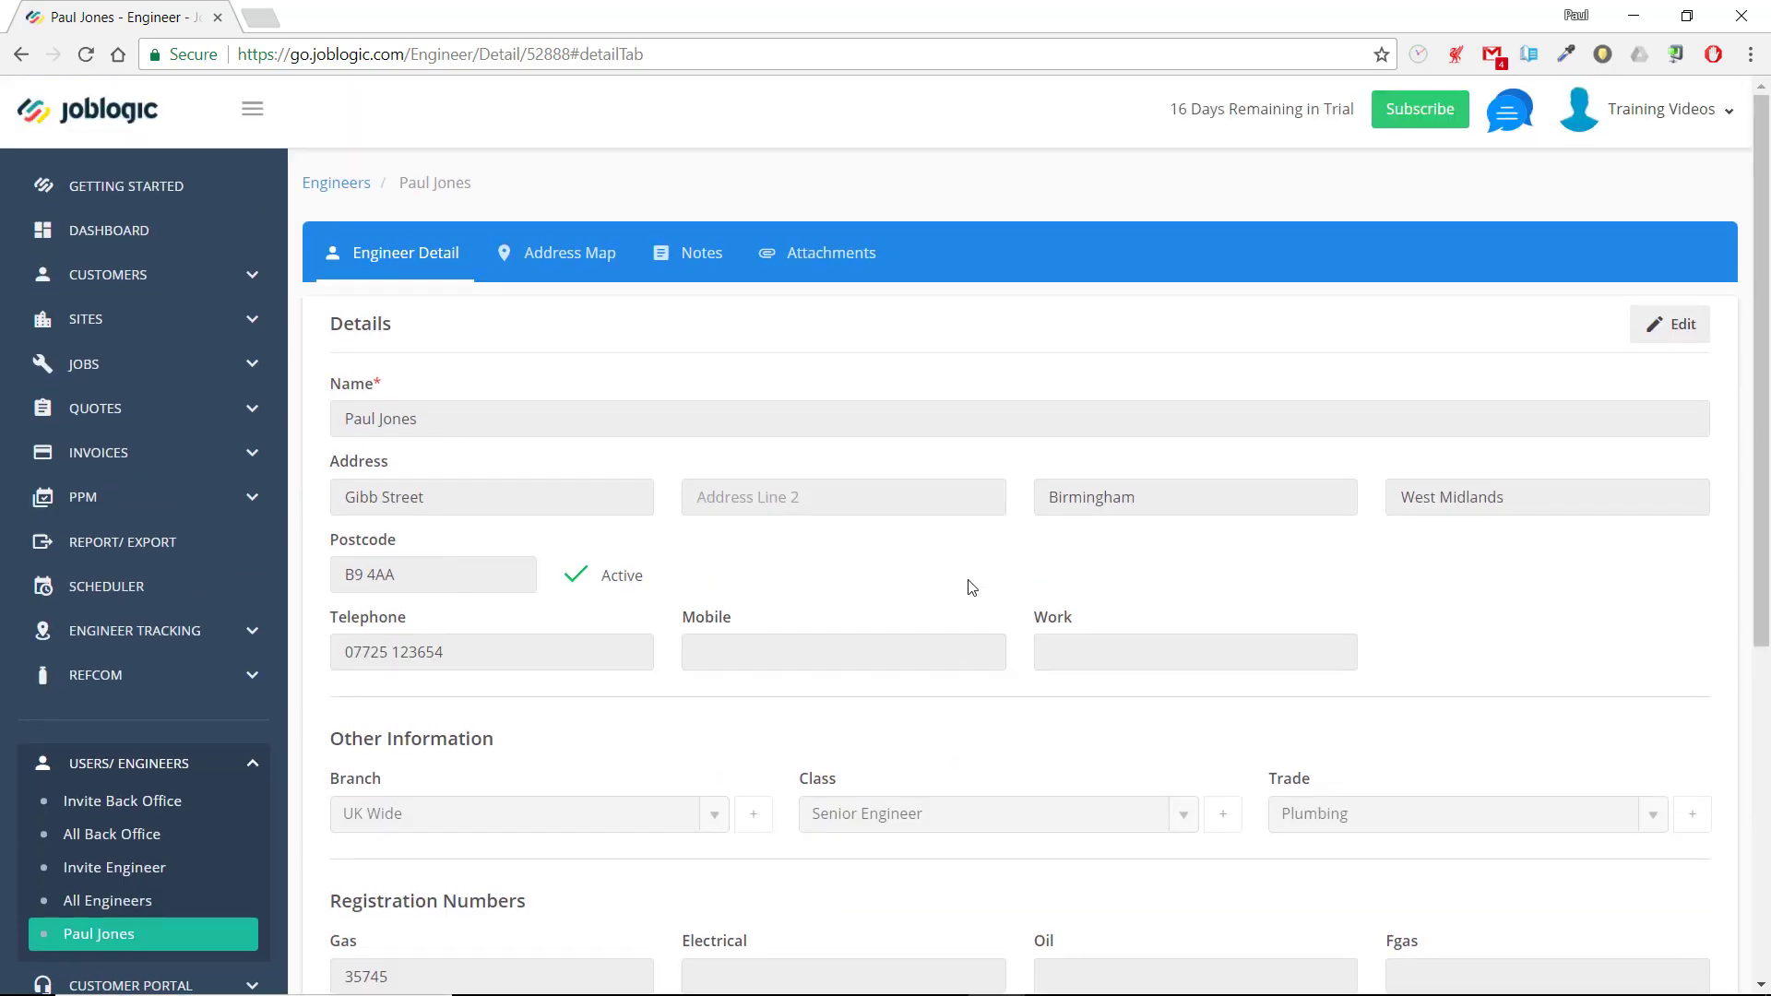
View the engineer's address map, and add a public note that the engineer's gas safe expires on the 10/18
click(560, 245)
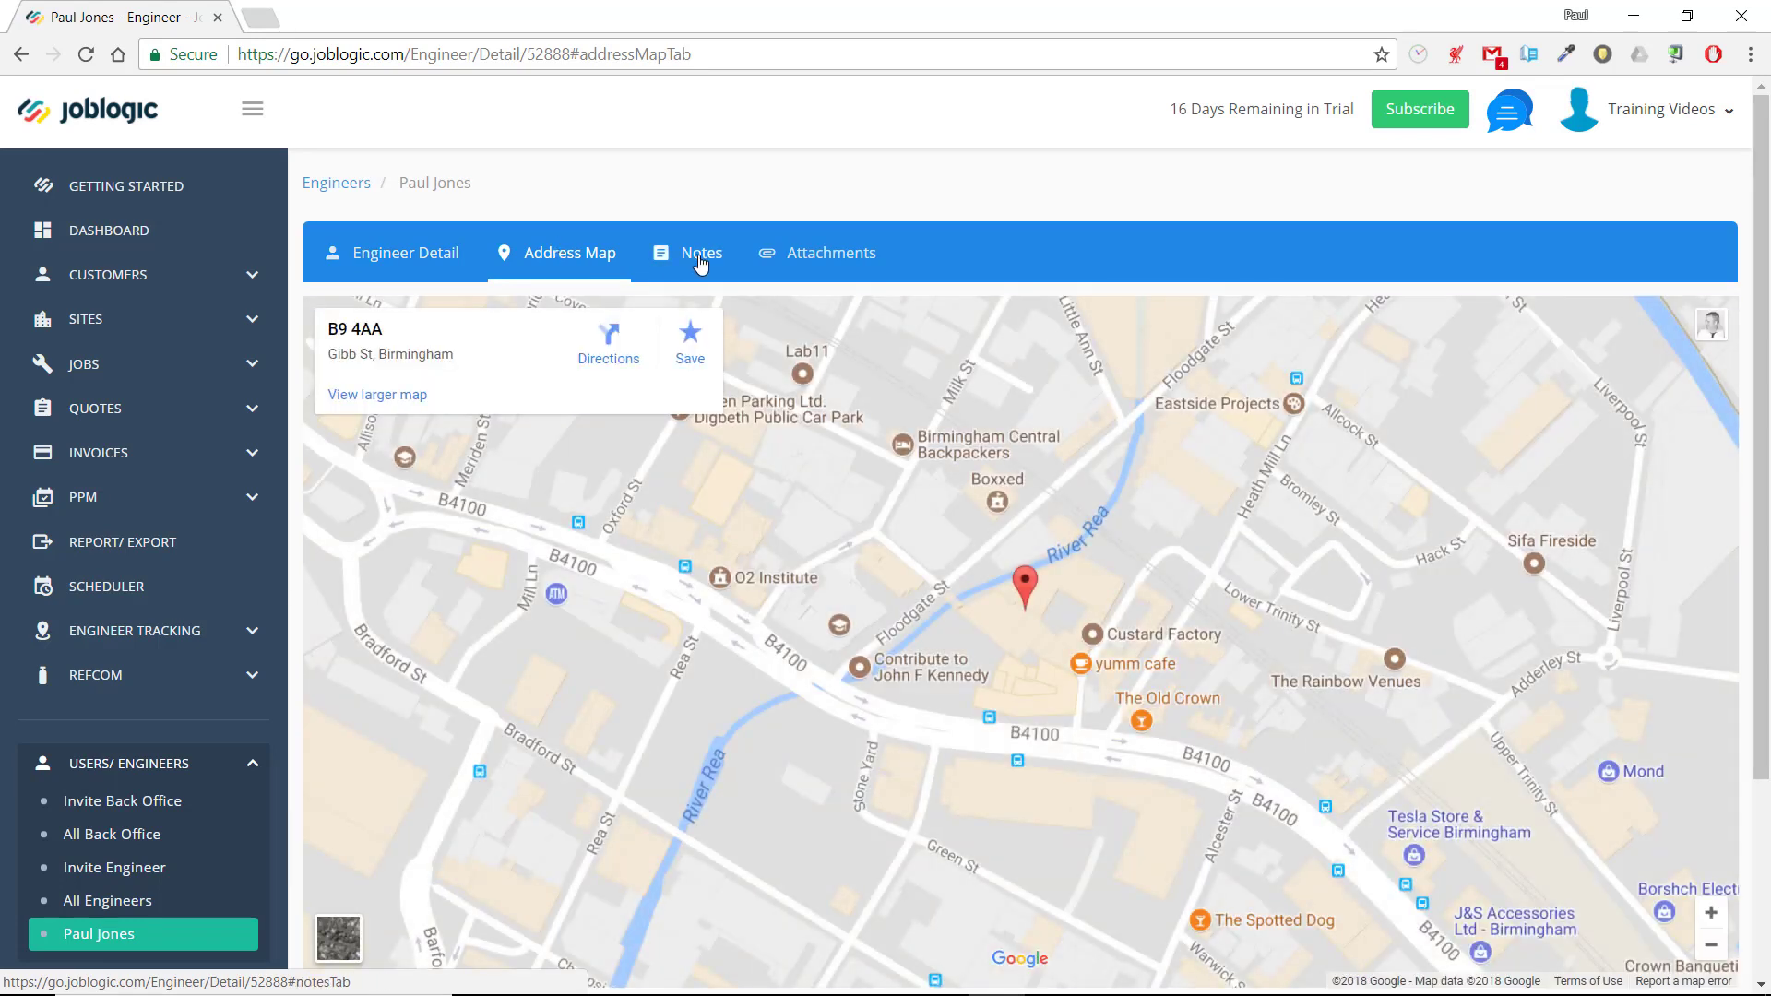
click(701, 265)
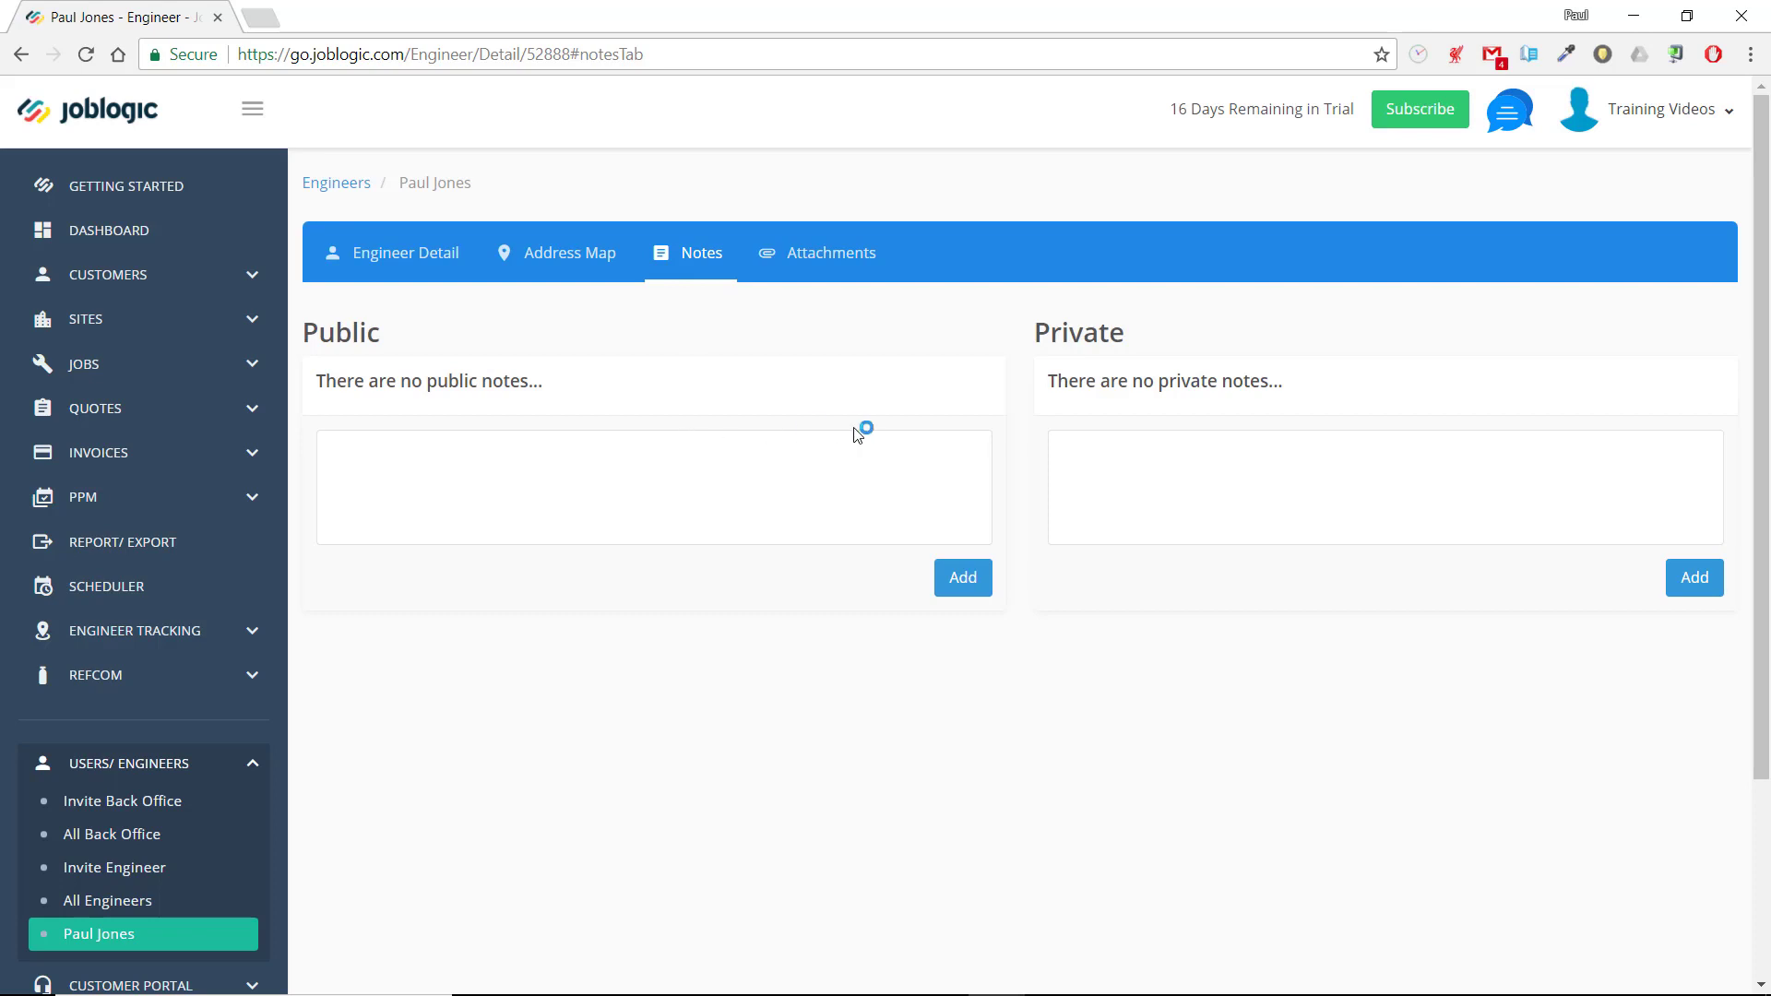
click(854, 465)
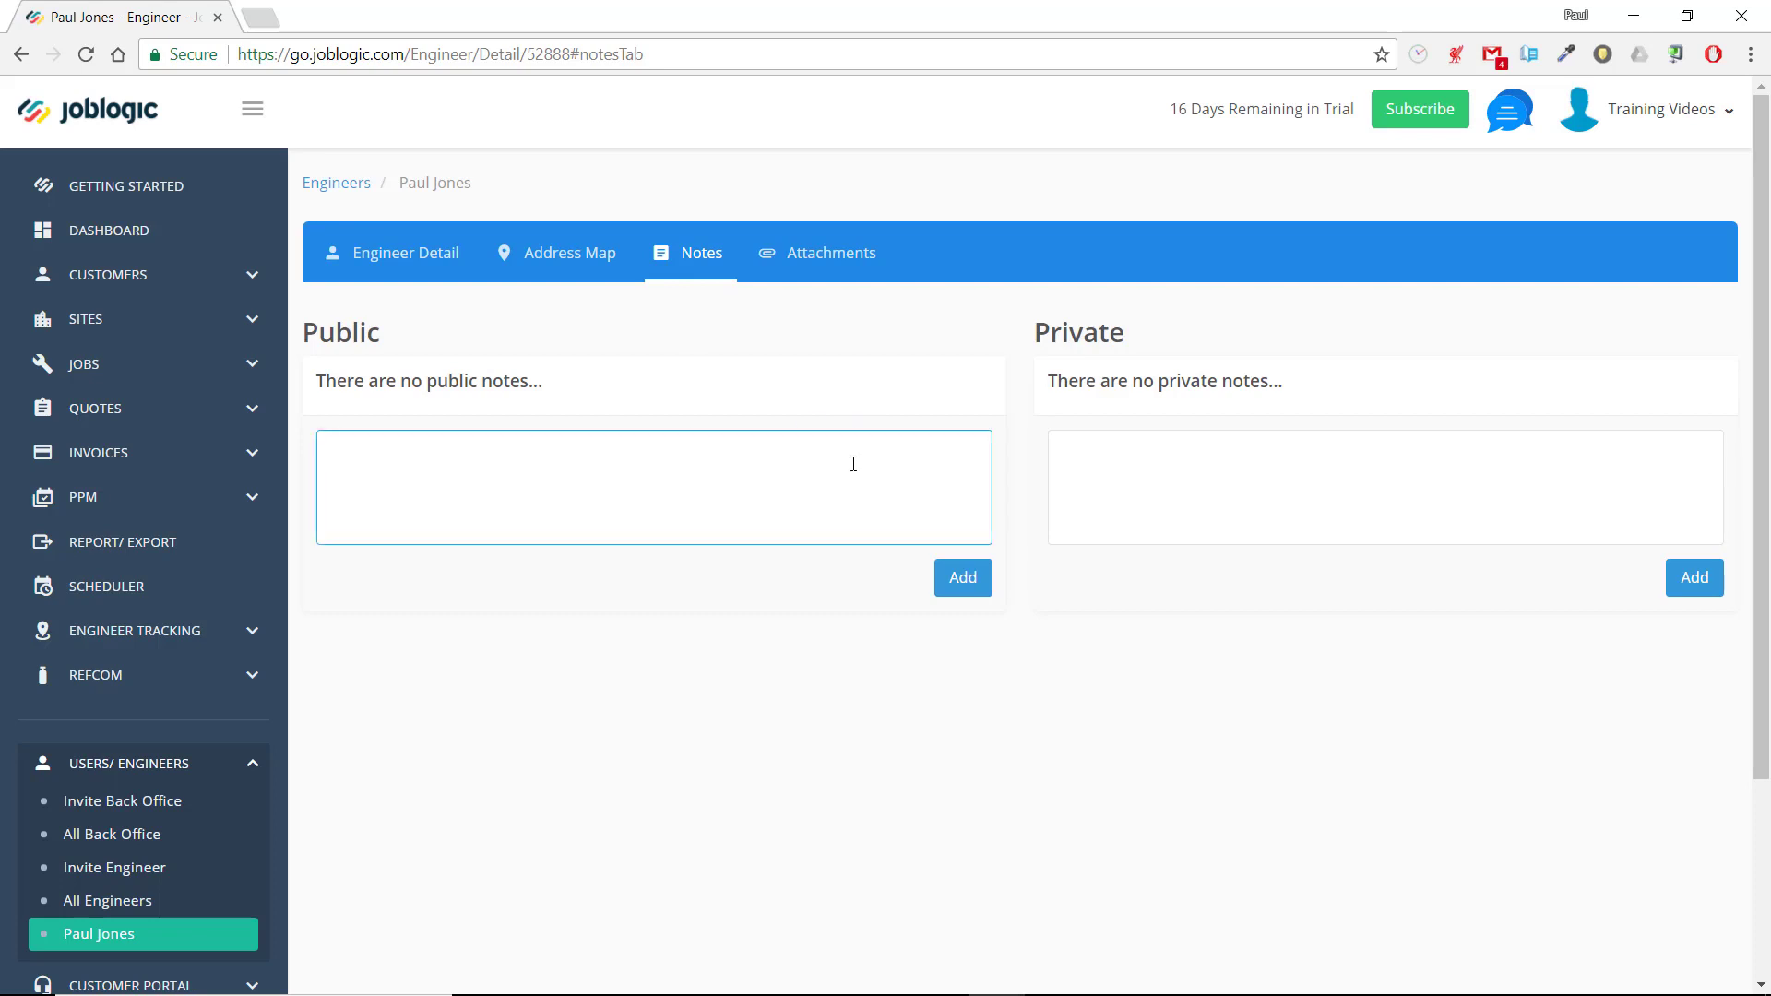
text(Pauls gas safe expires on the 10/)
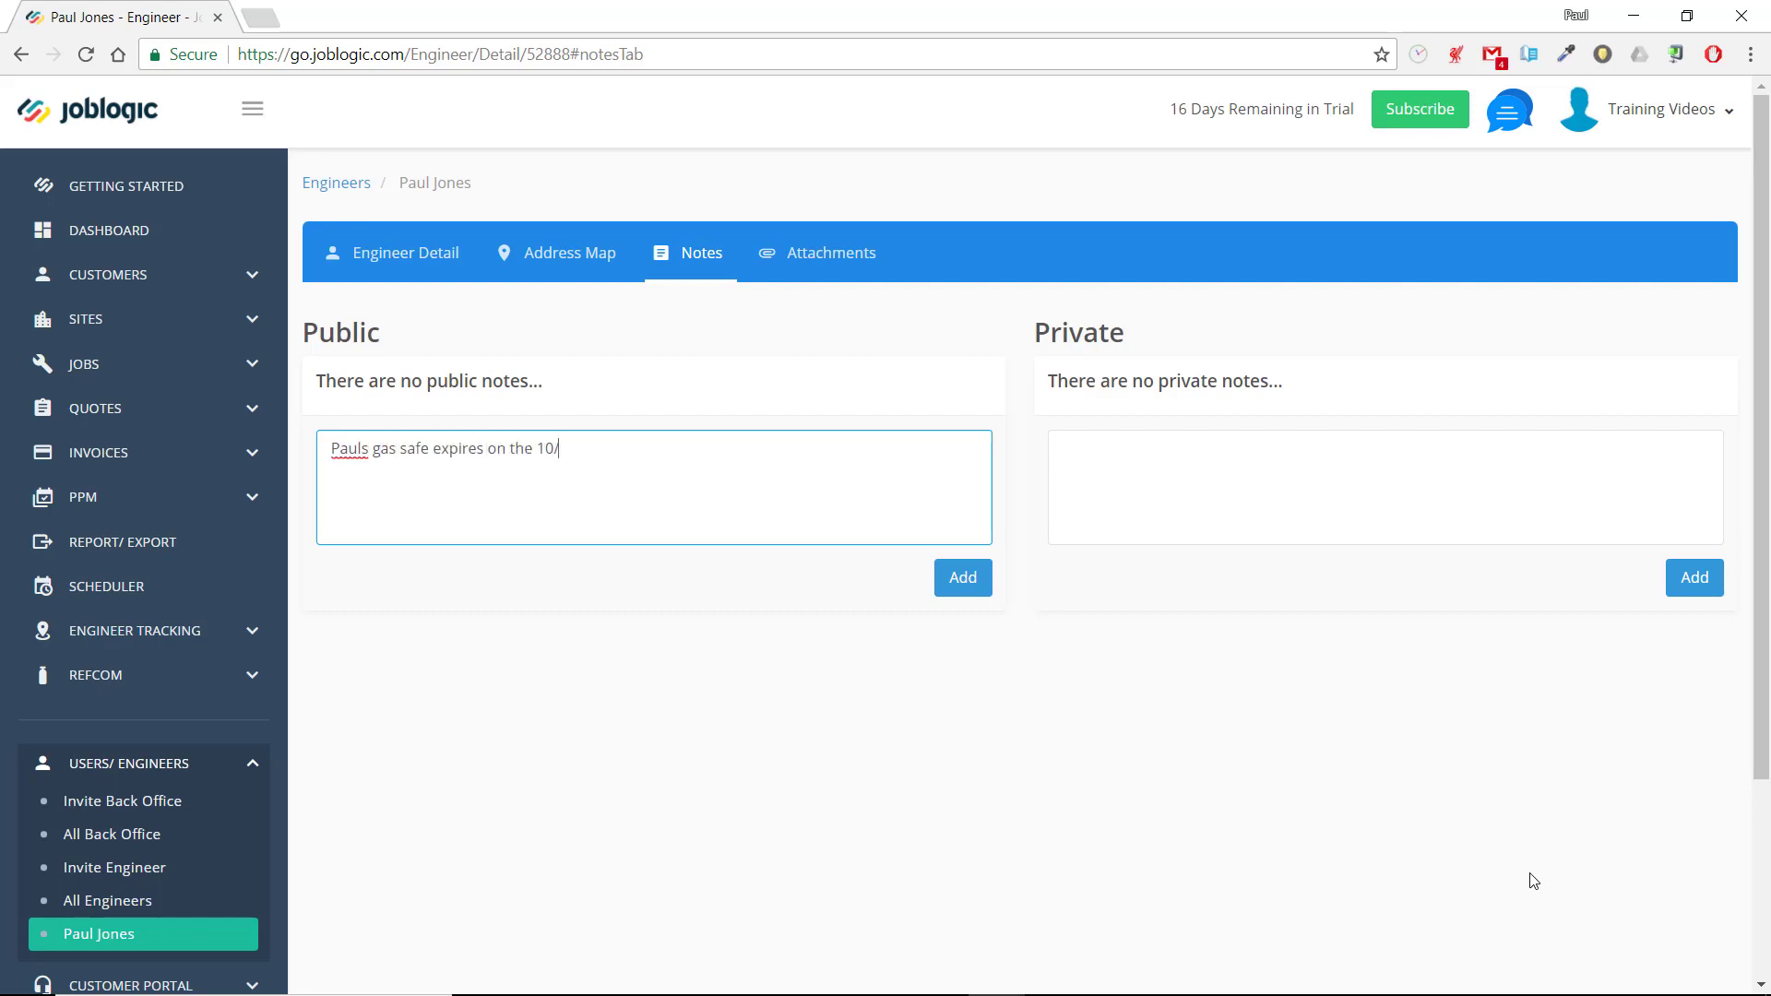
text(18)
click(963, 595)
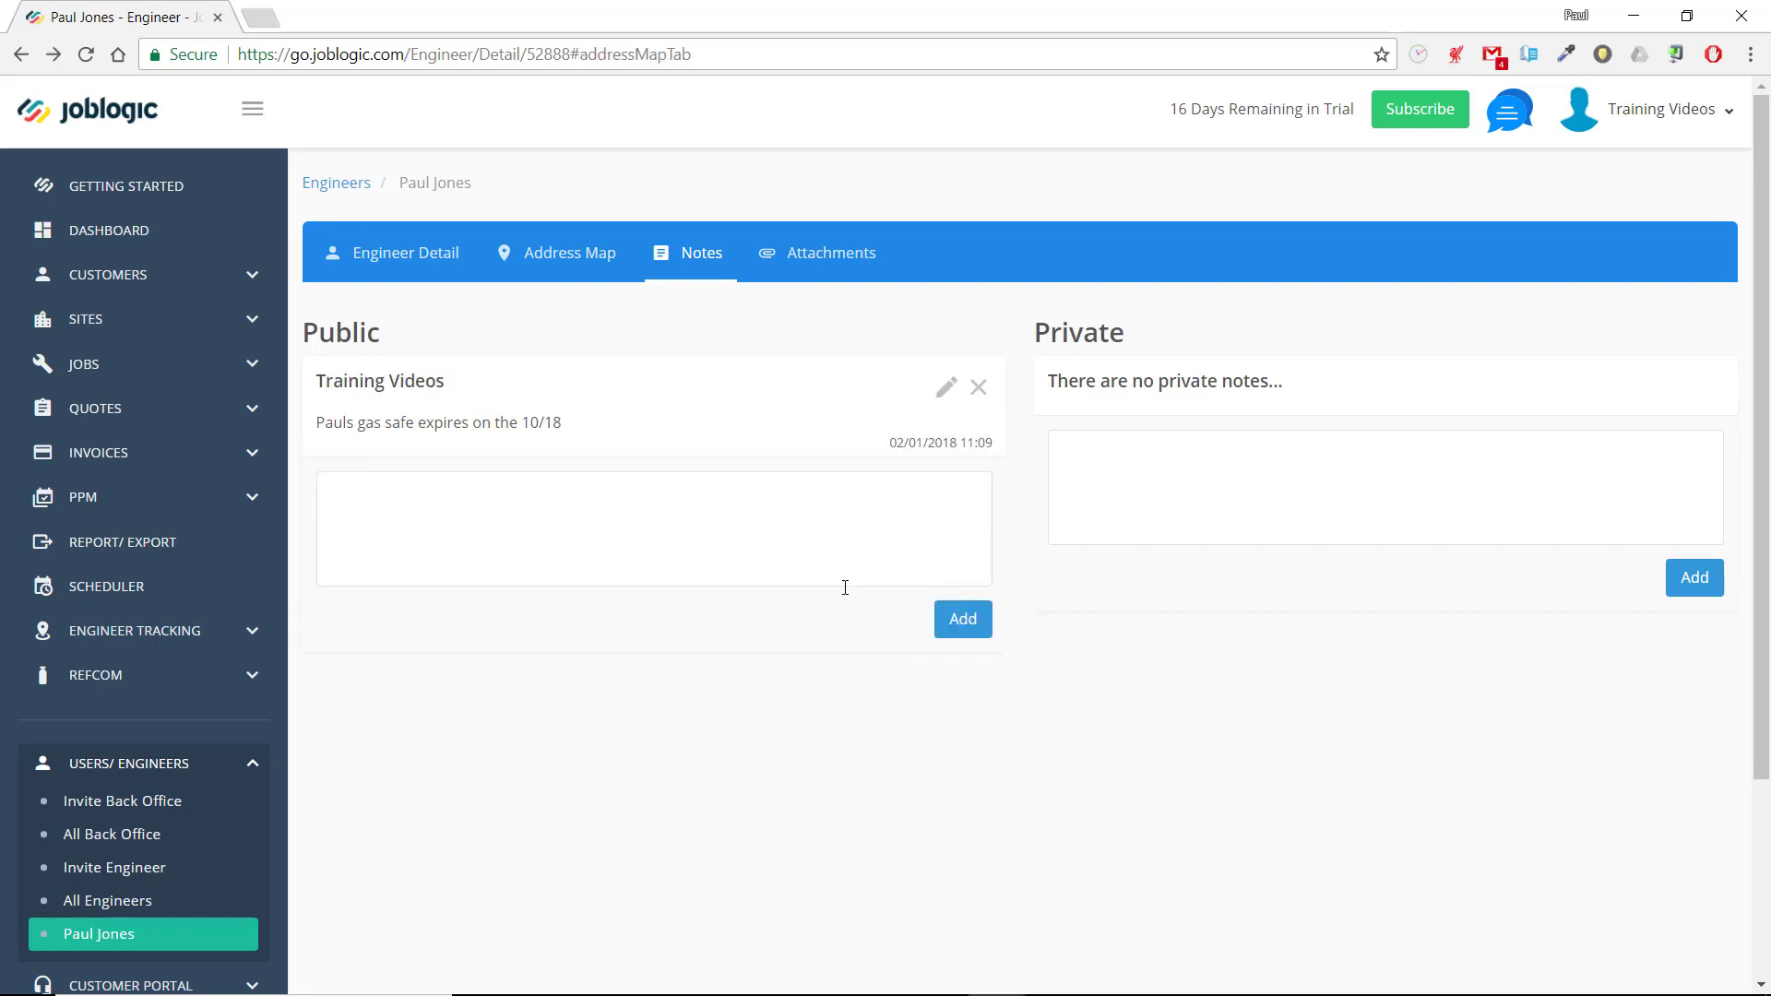
Upload Gas-Safe-ID-Card.png as a public attachment described as "Gas Safe Card" and return to the engineer's details
click(826, 267)
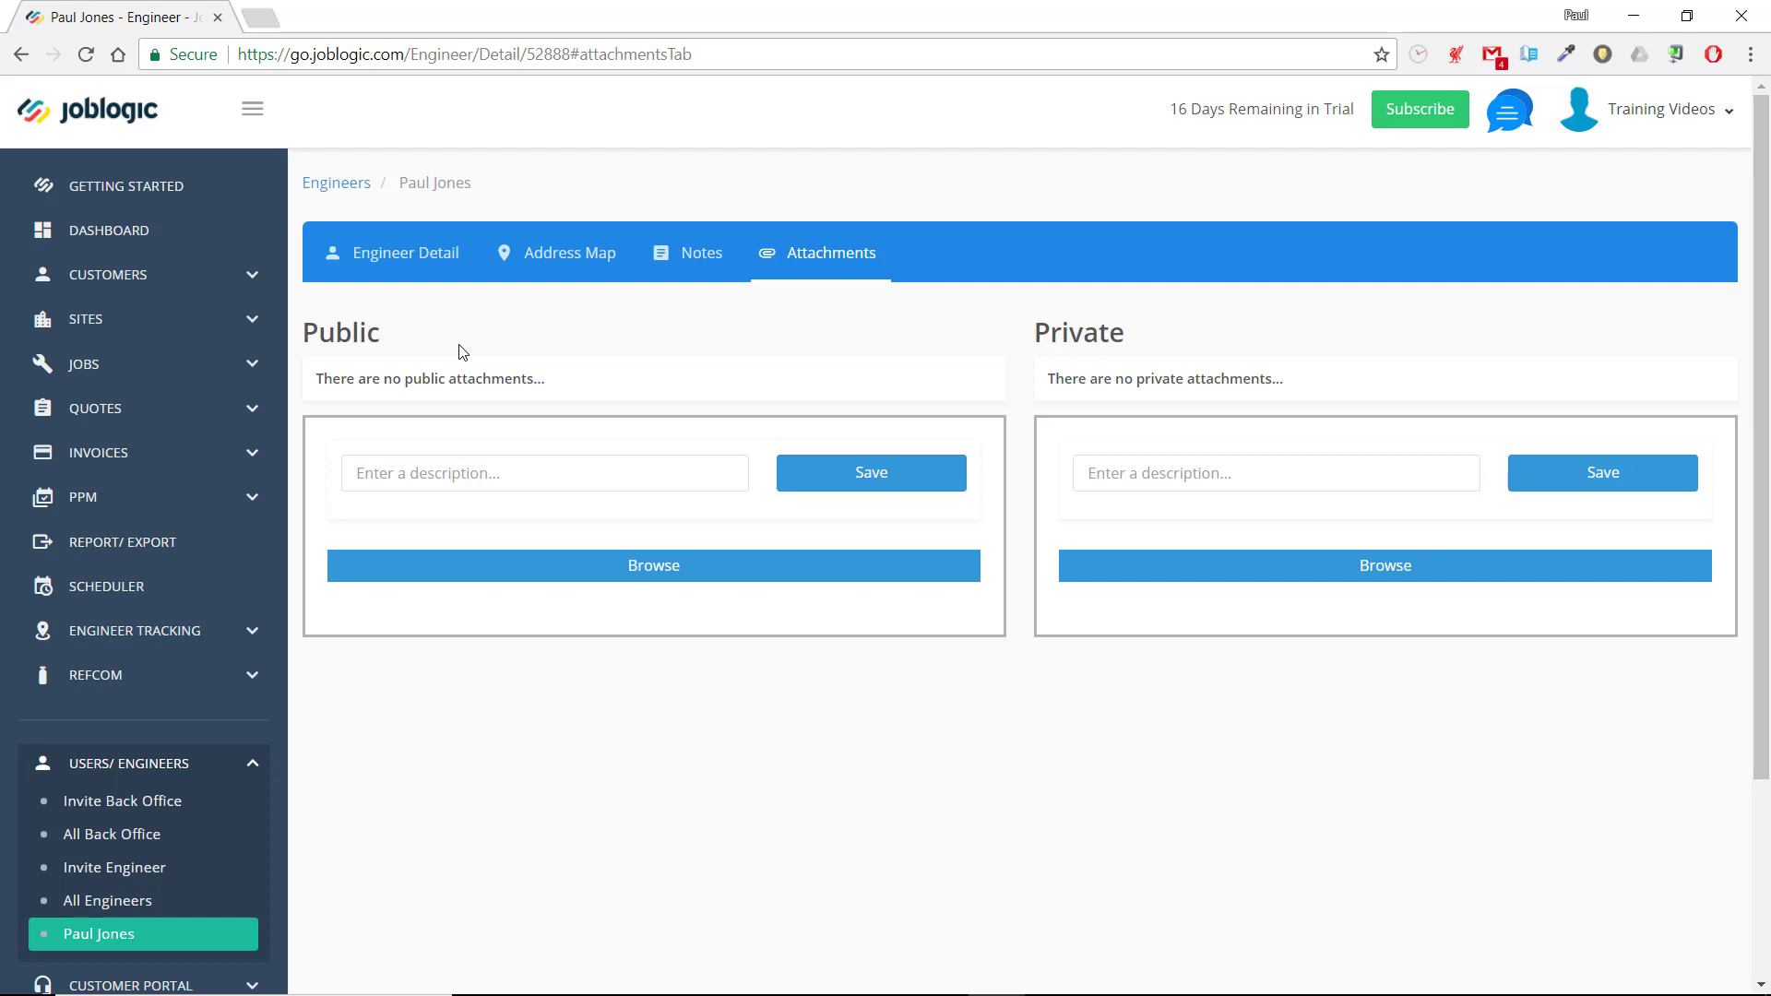
click(712, 474)
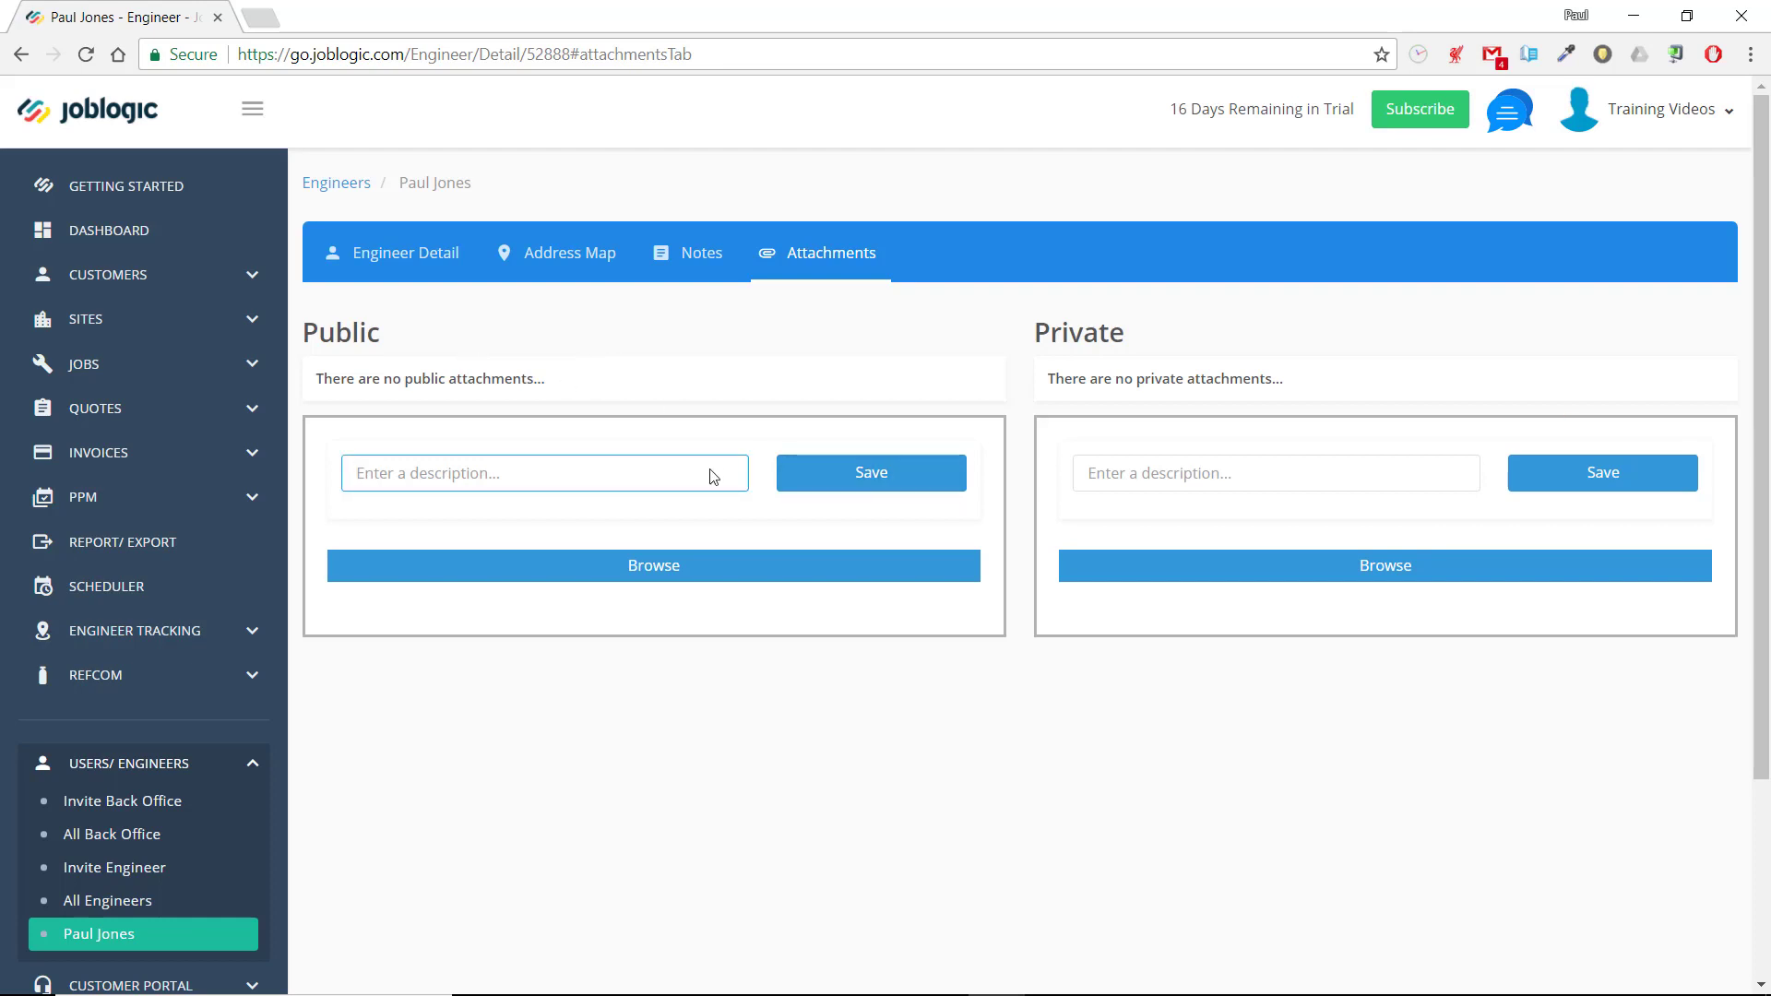
text(Gas Safe Card)
click(715, 566)
double_click(379, 349)
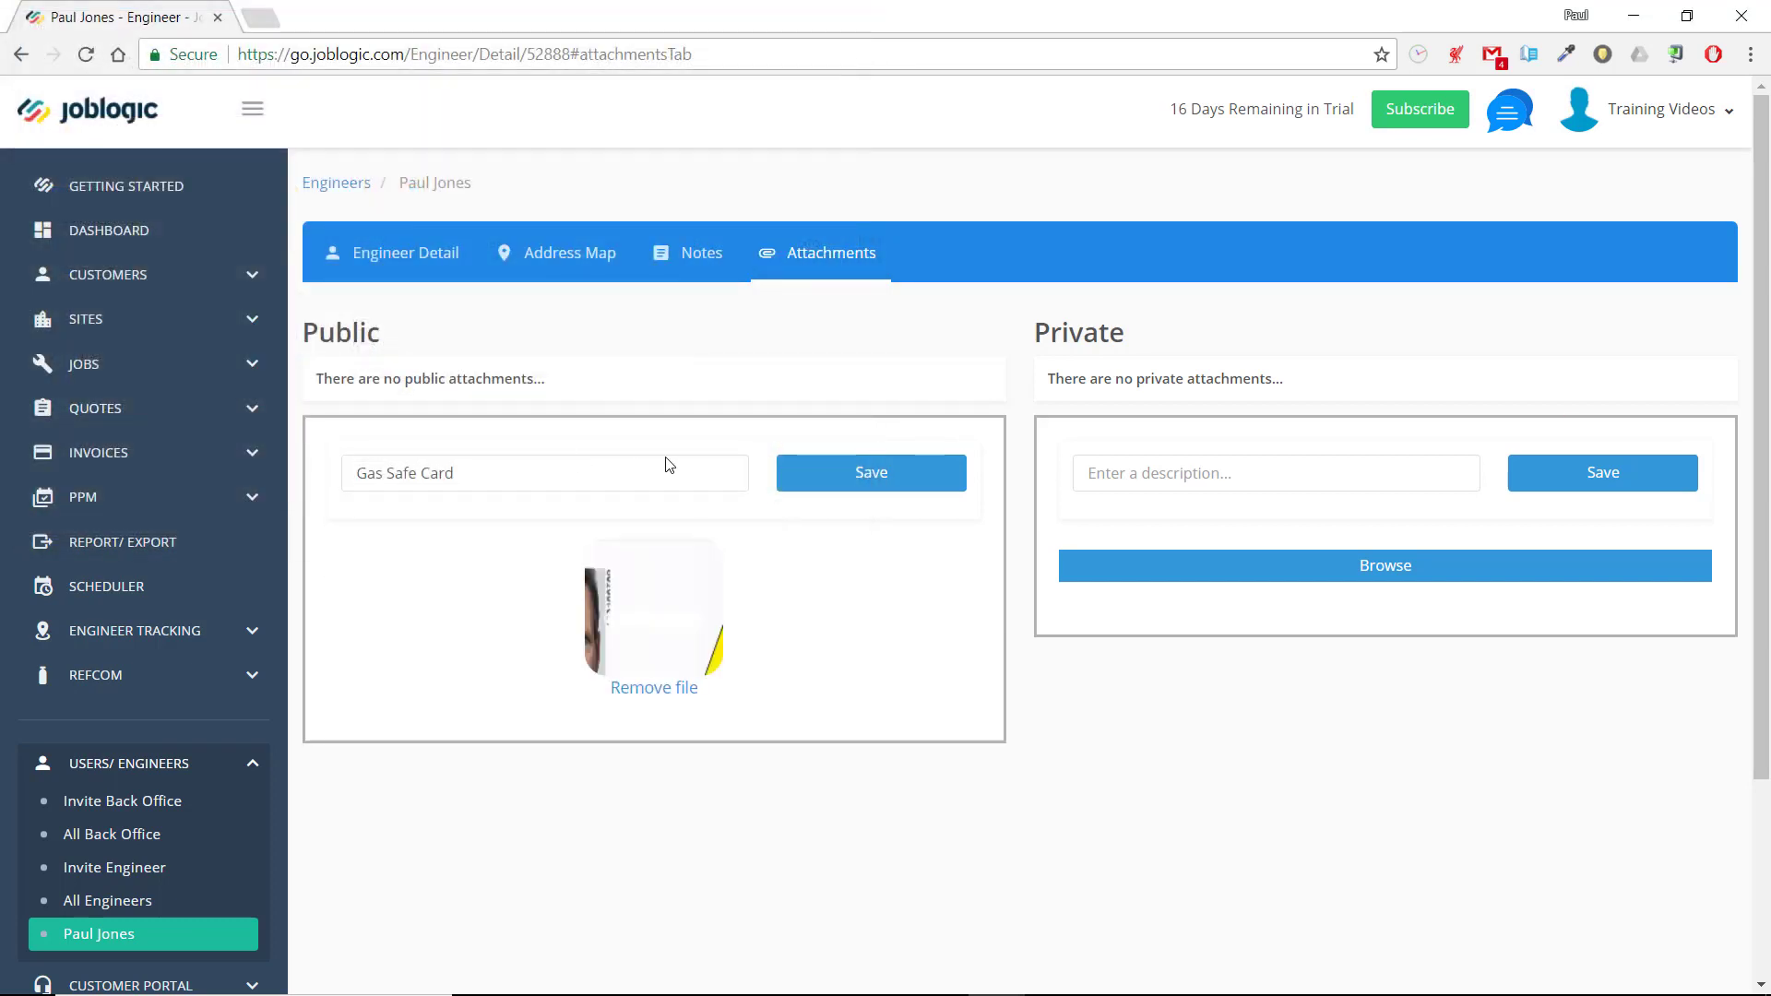
click(850, 475)
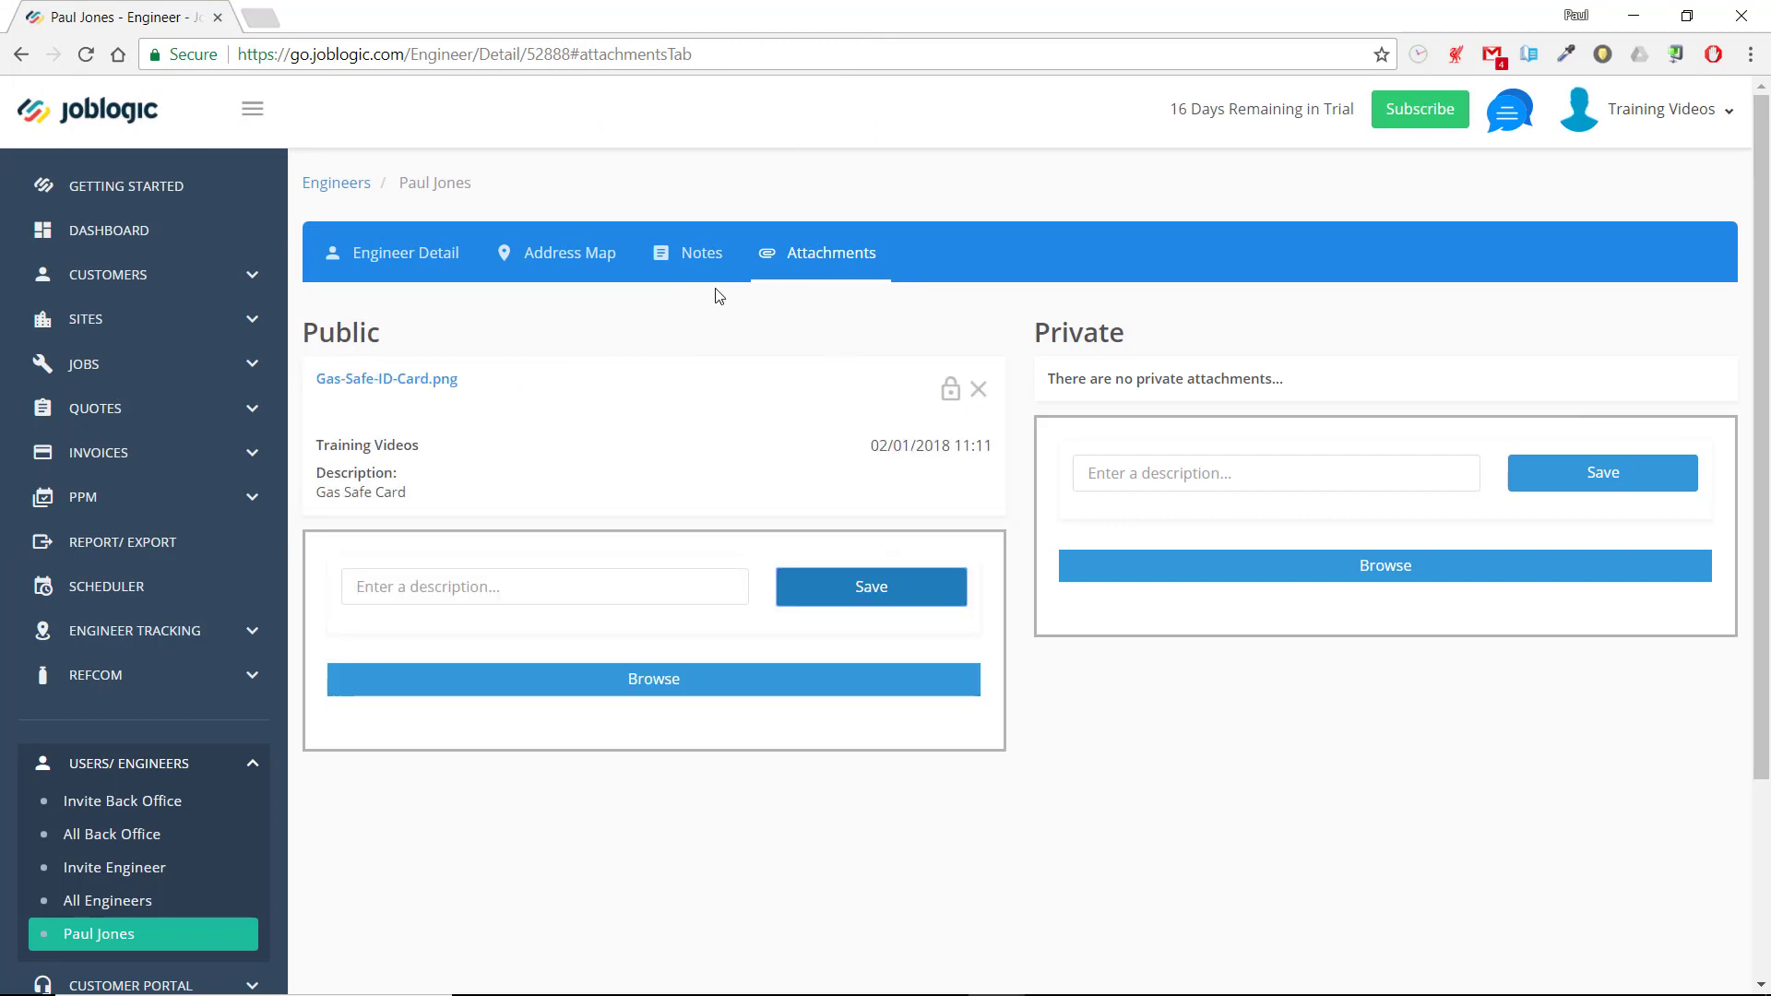
click(412, 264)
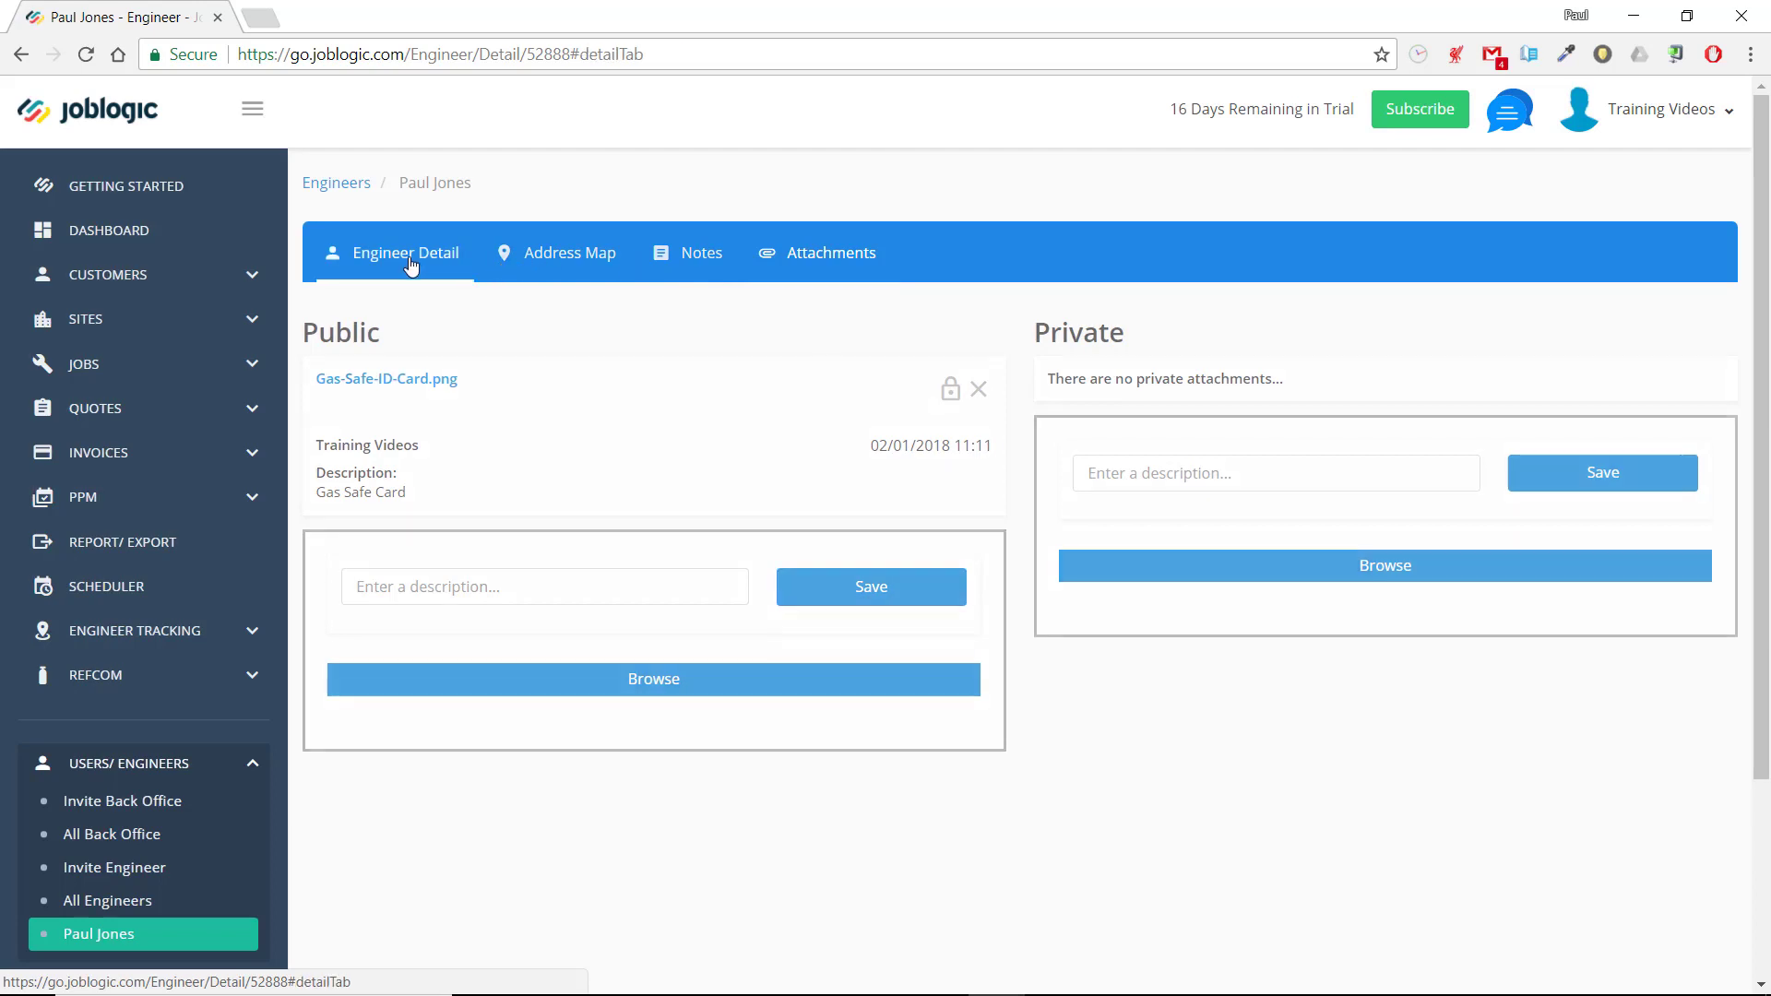